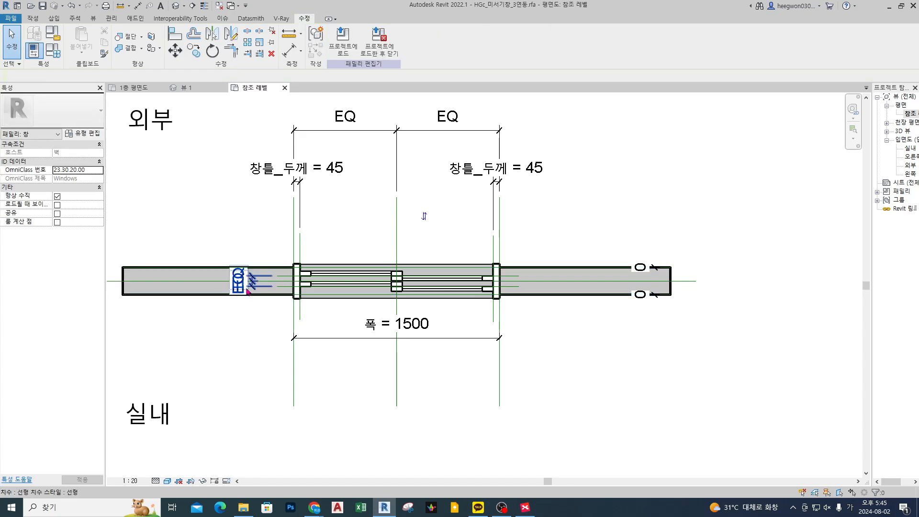
key(Escape)
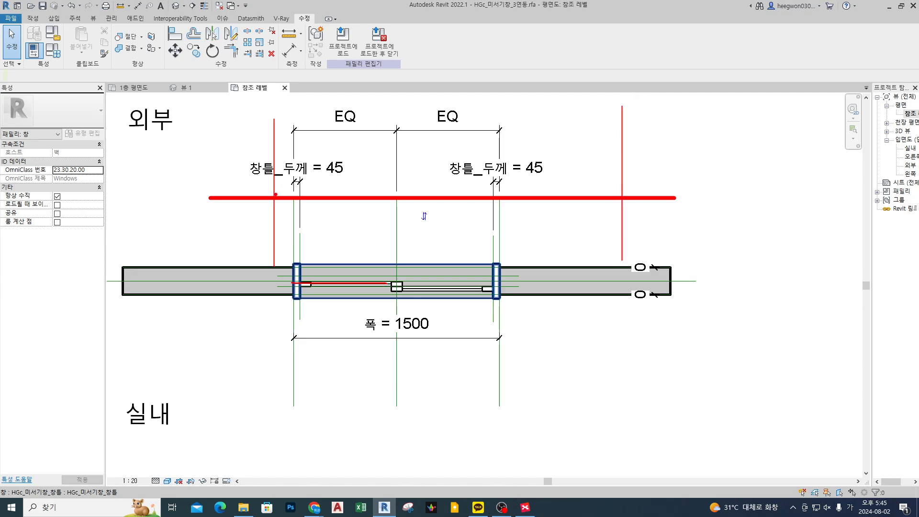
mouse_move(366, 190)
ctrl+mouse_down()
mouse_move(393, 205)
mouse_move(469, 196)
mouse_move(504, 205)
mouse_move(490, 216)
mouse_move(505, 219)
mouse_move(600, 210)
mouse_move(625, 218)
ctrl+mouse_up()
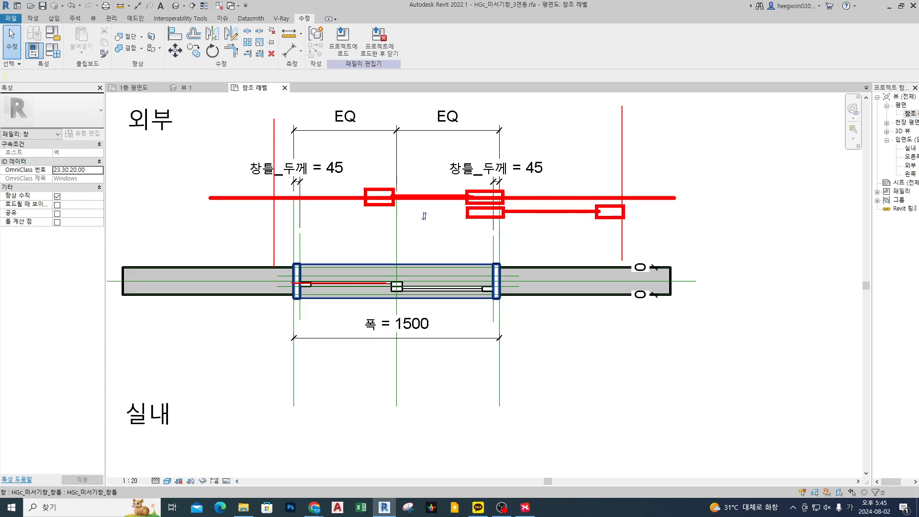
ctrl+drag(274, 170, 394, 185)
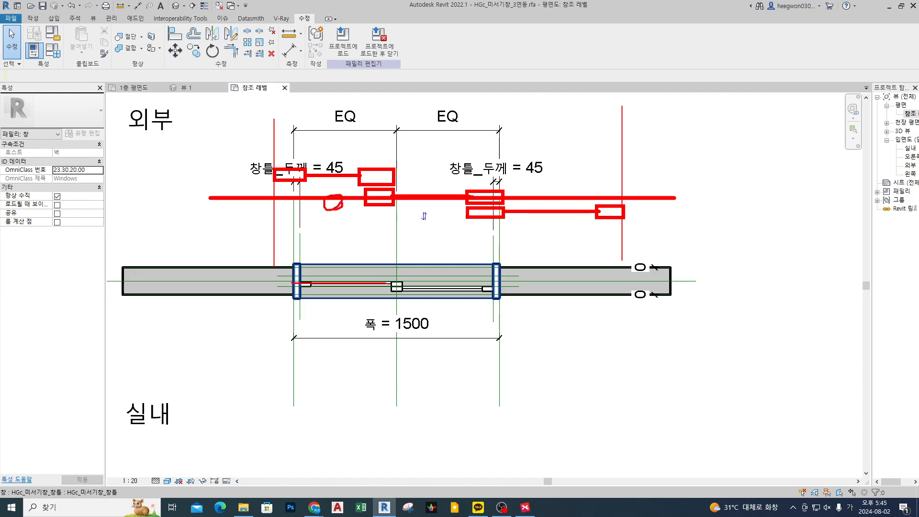
mouse_move(248, 184)
shift+mouse_down()
mouse_move(446, 185)
mouse_move(211, 186)
shift+mouse_up()
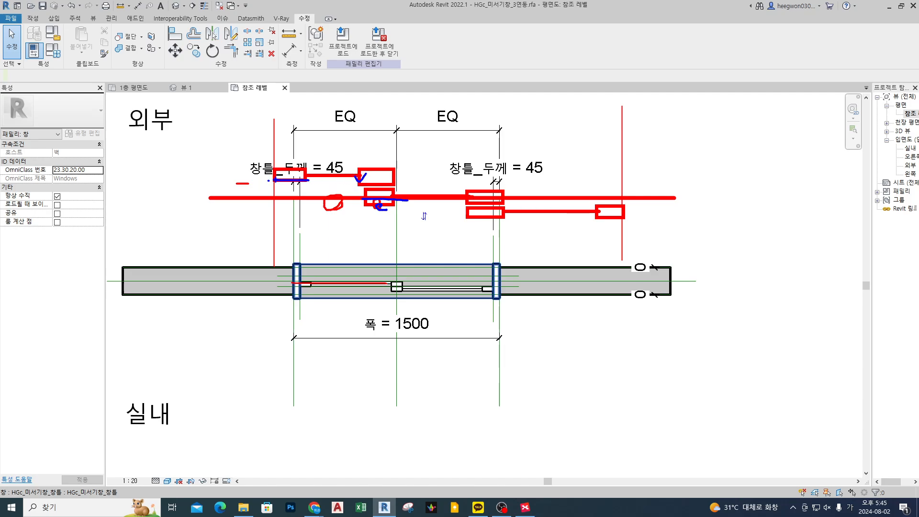
drag(309, 180, 683, 181)
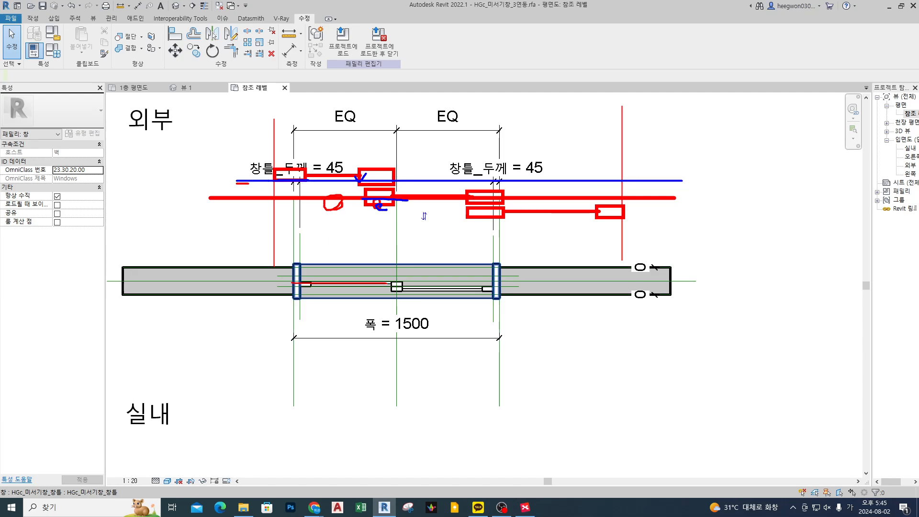
mouse_move(236, 206)
mouse_down()
mouse_move(594, 220)
mouse_move(664, 208)
mouse_up()
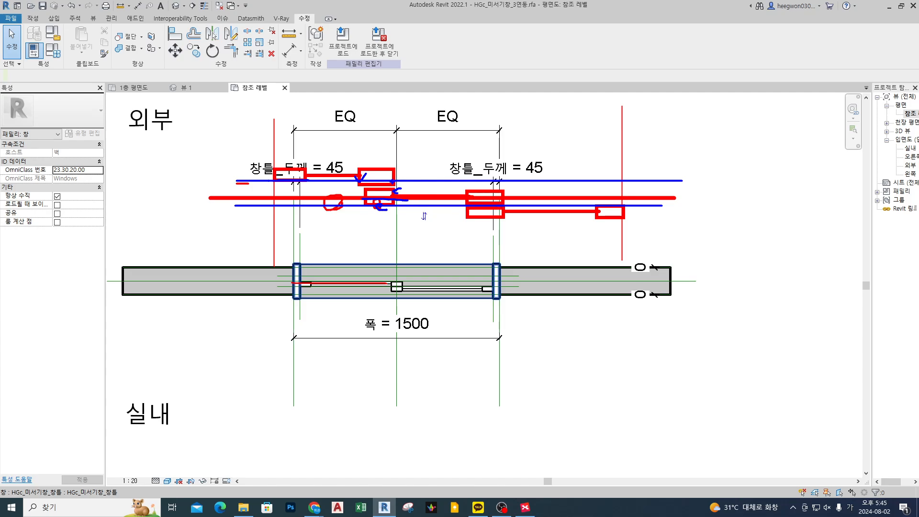
drag(502, 208, 500, 212)
key(Escape)
- Undo the recent edits to the glass panels and dimensions, and delete the two glass panels nearer the exterior
key(ctrl+z)
key(ctrl+z)
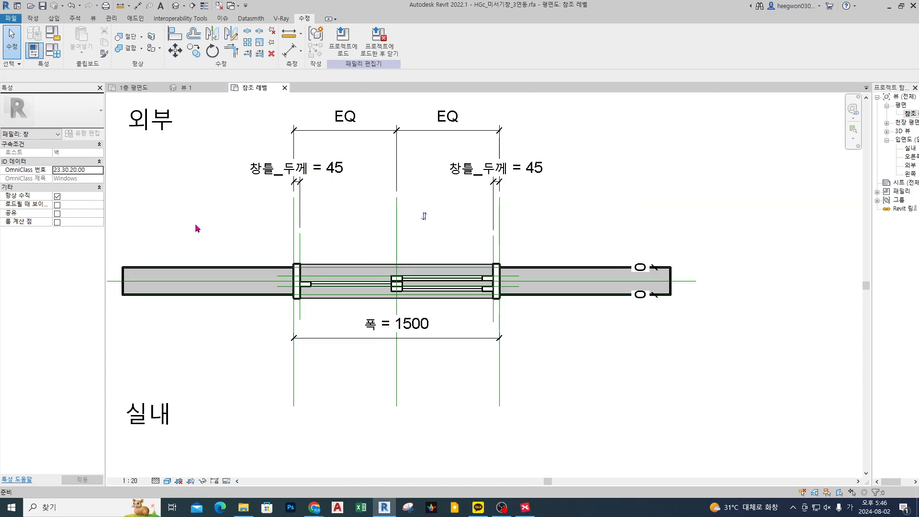
key(ctrl+z)
key(ctrl+z)
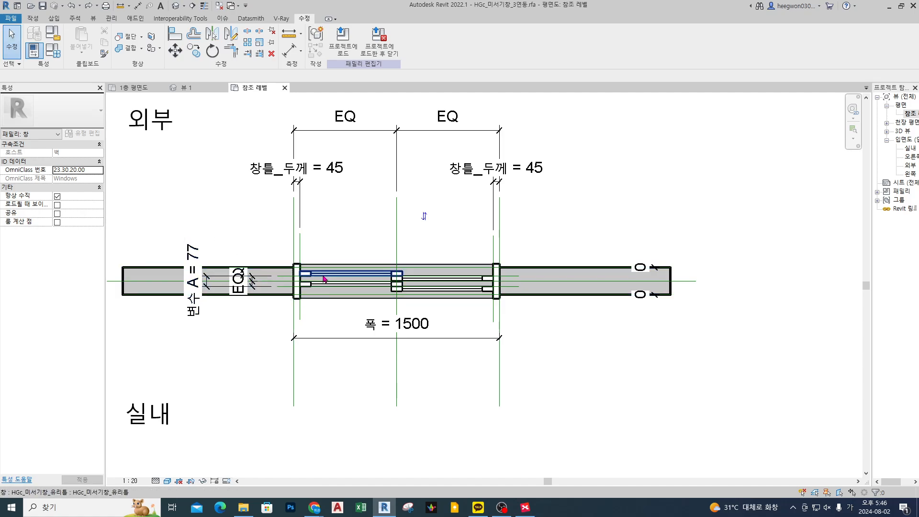
click(418, 290)
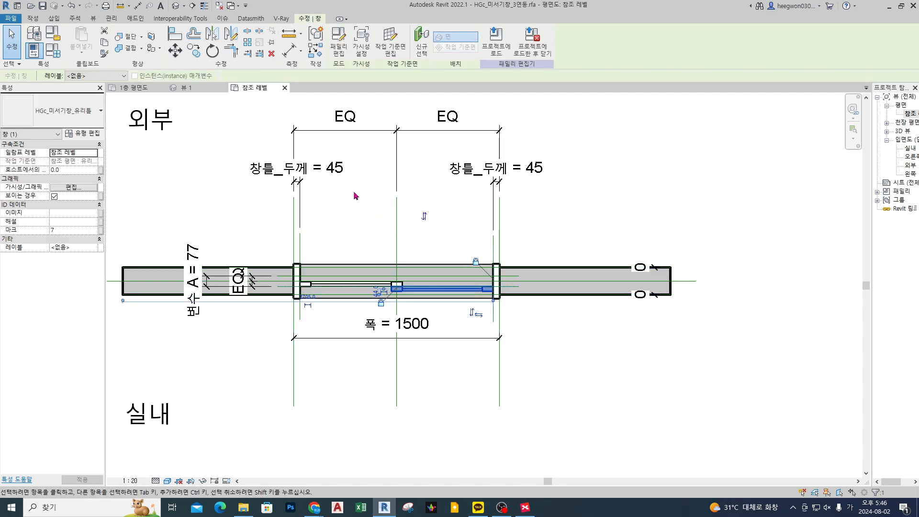
- Set the window's overall width dimension (폭) to 1800
click(418, 330)
click(419, 330)
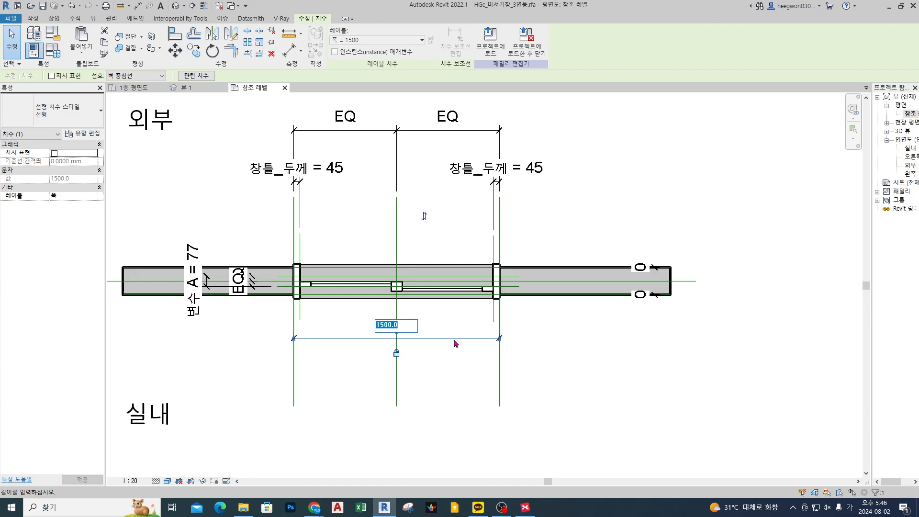
text(1)
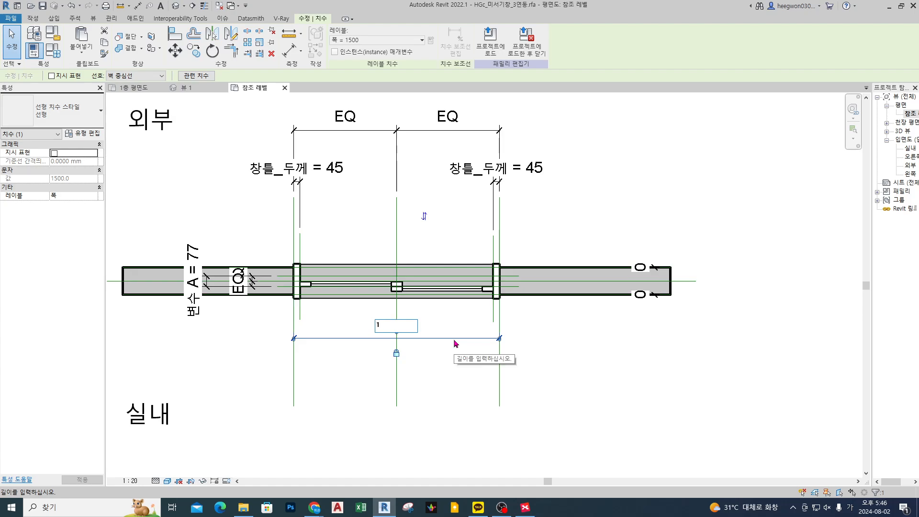
text(800)
key(Return)
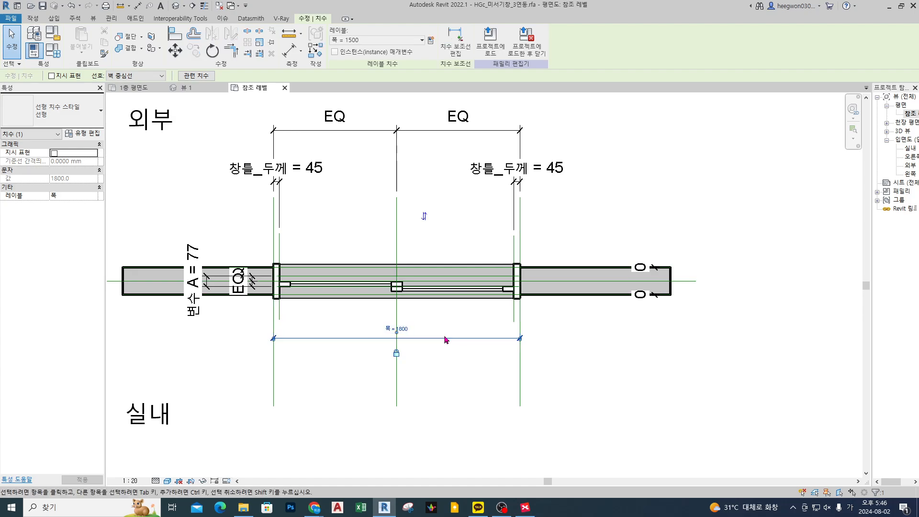
click(618, 339)
middle_drag(596, 340, 628, 360)
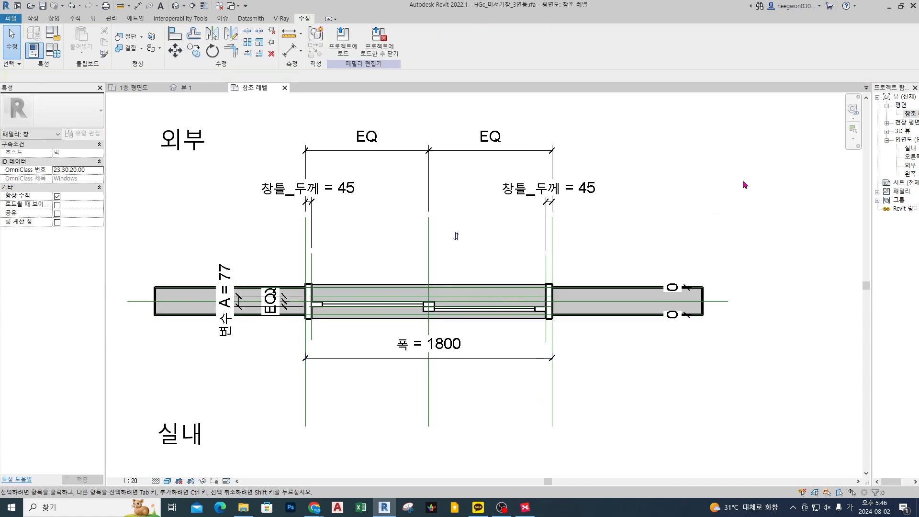
- Delete the two remaining glass panels from the window opening
scroll(440, 312, up, 1)
click(440, 312)
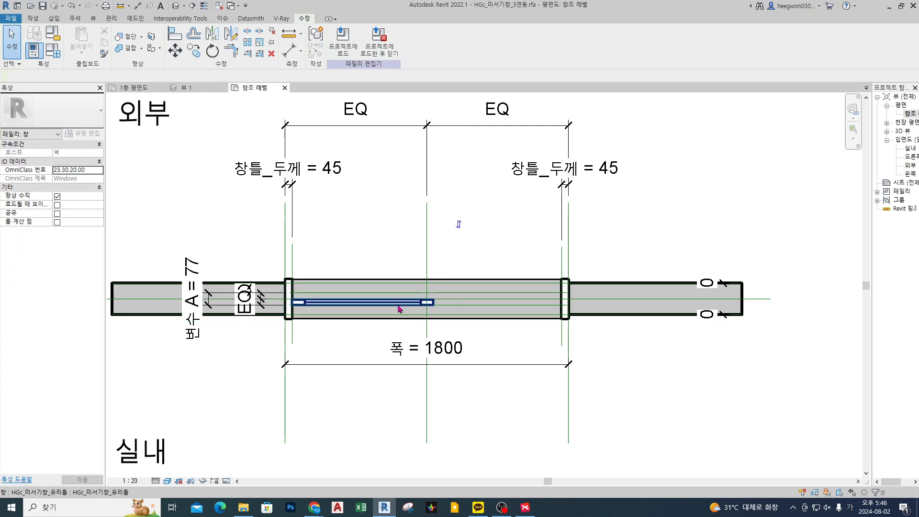
click(344, 303)
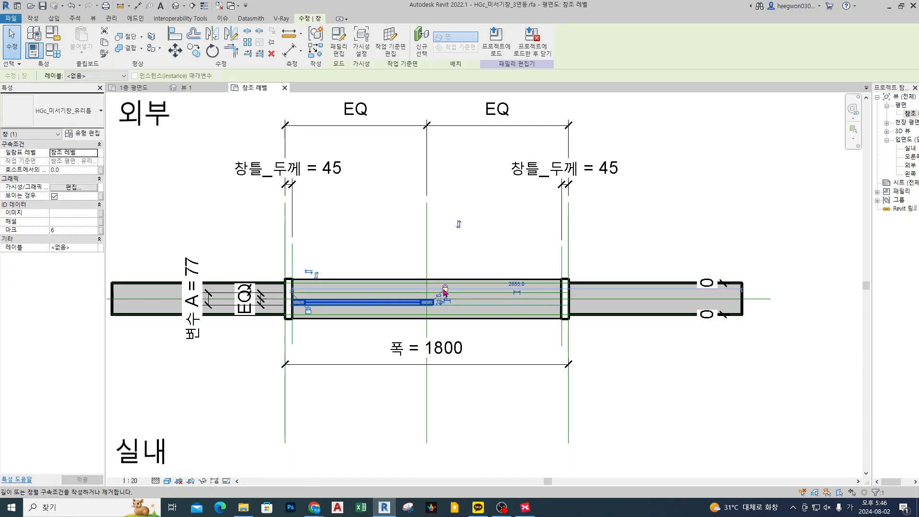
click(337, 344)
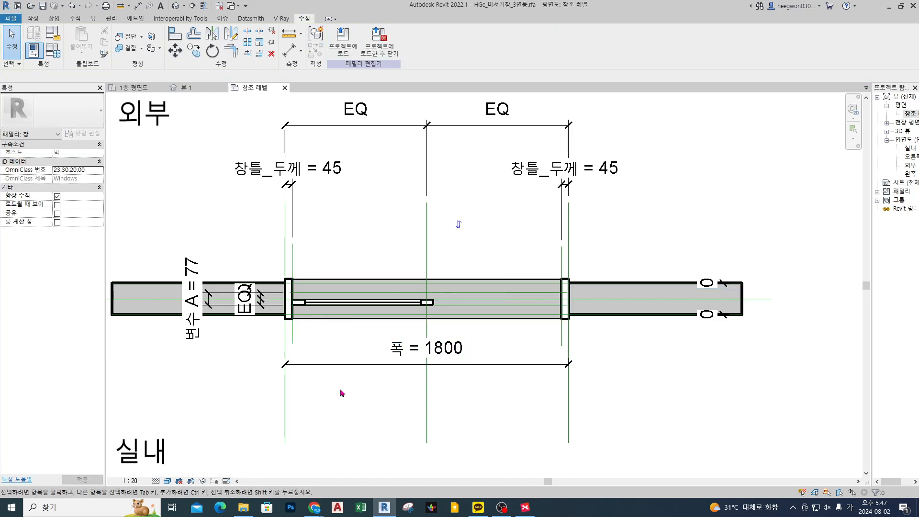
scroll(312, 301, up, 2)
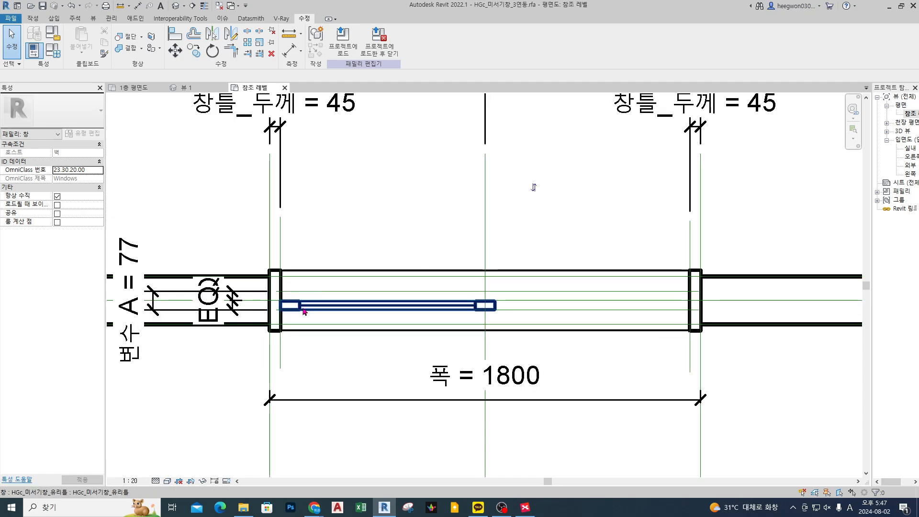
middle_drag(305, 311, 438, 284)
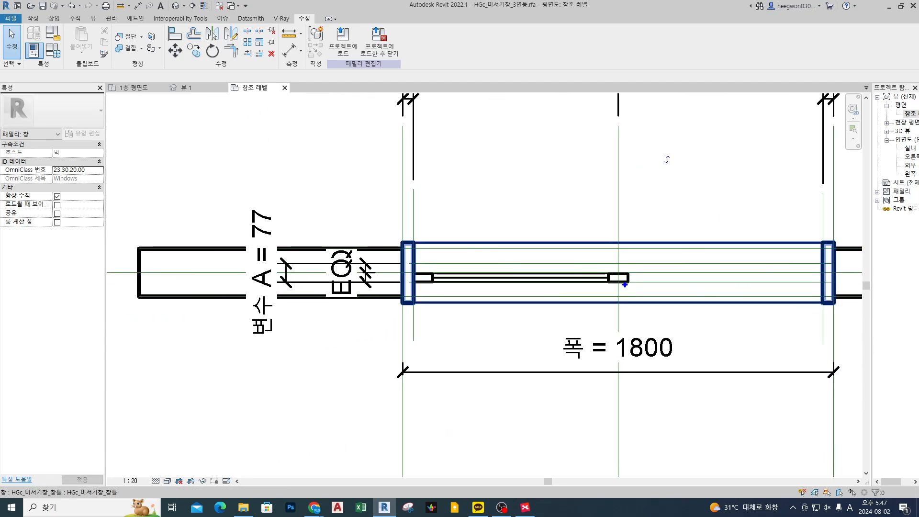
drag(226, 272, 597, 276)
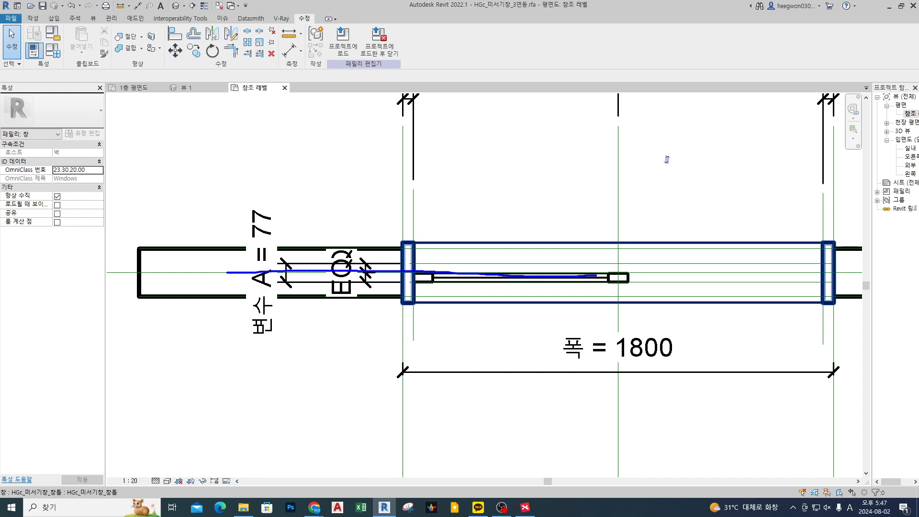
click(473, 276)
scroll(477, 277, down, 2)
click(443, 229)
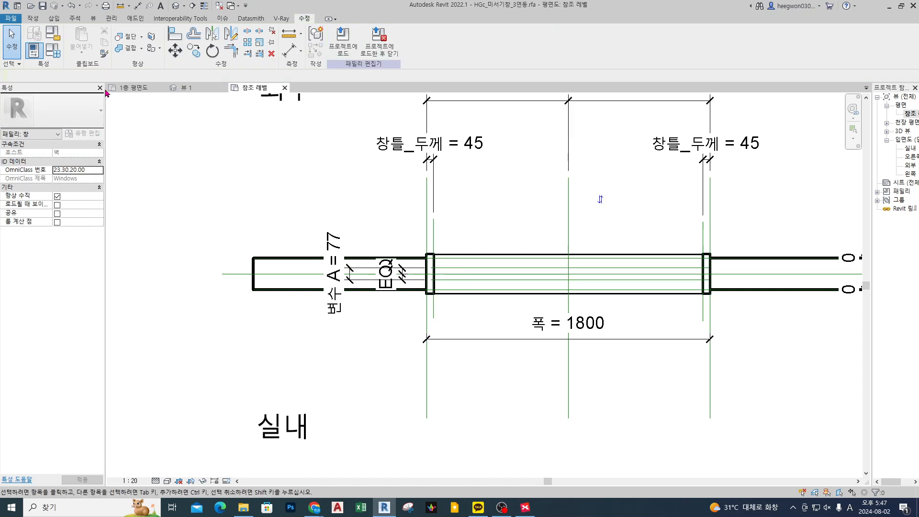
key(f)
key(t)
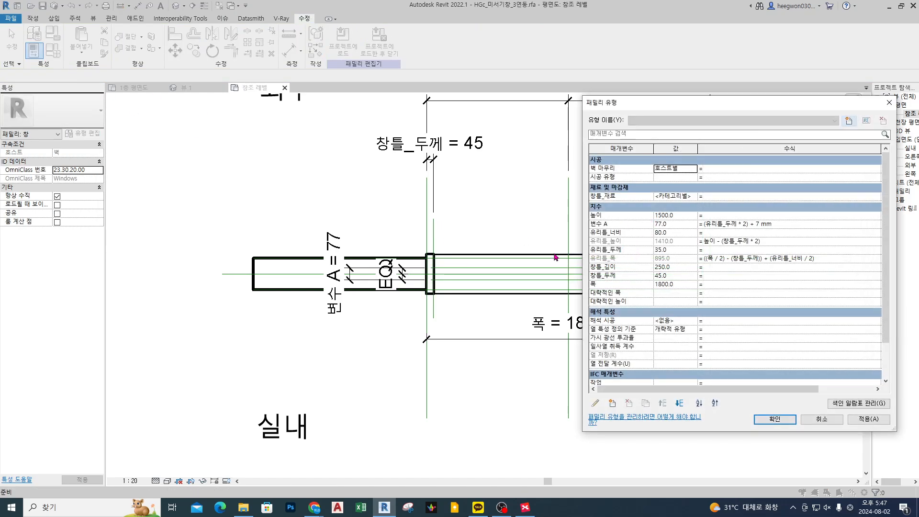
key(Escape)
- Place one HGc_미서기창_유리틀 component on the work plane, just on the interior side of the window opening
click(35, 20)
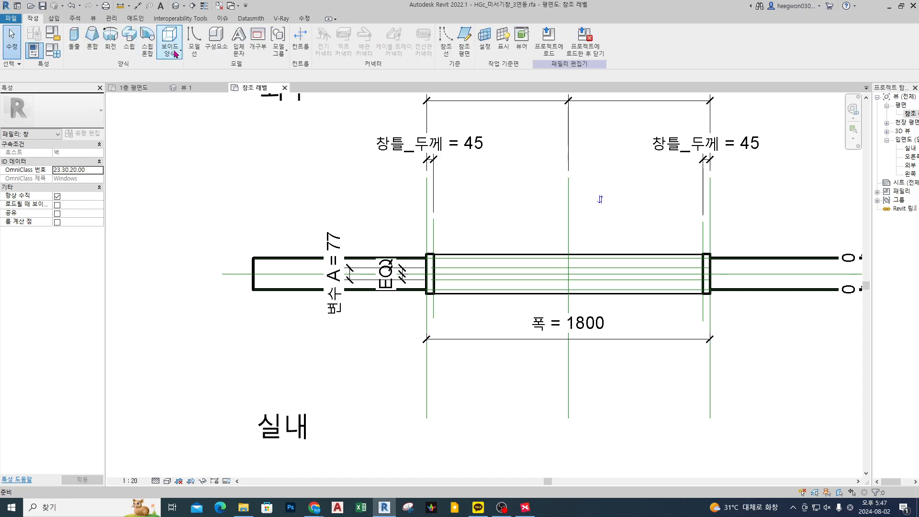
click(216, 46)
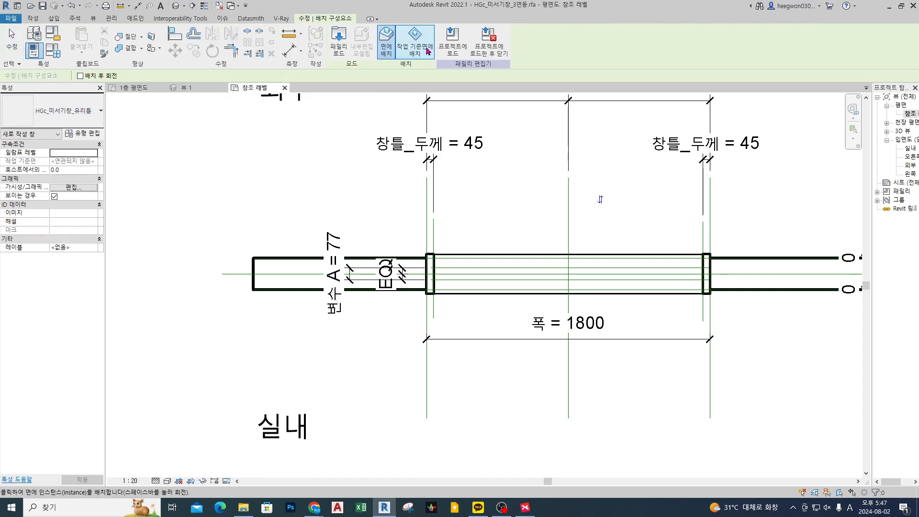
click(428, 51)
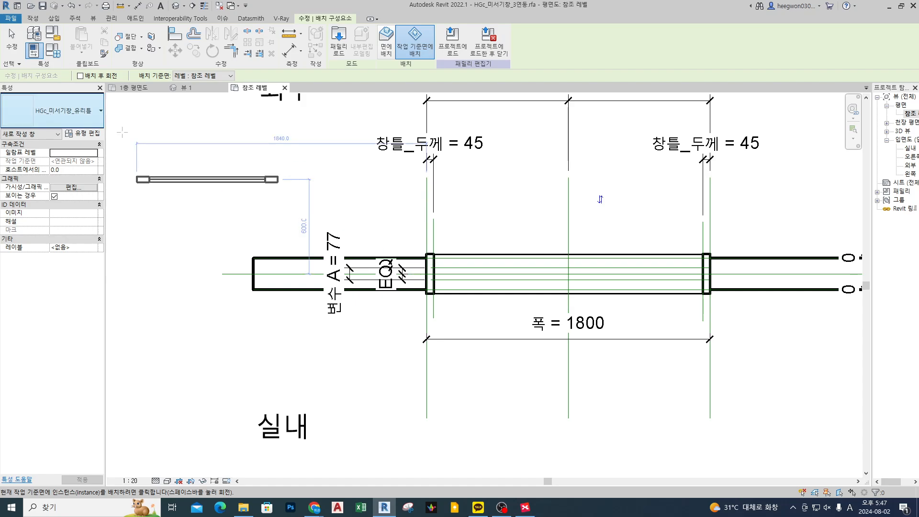
click(416, 318)
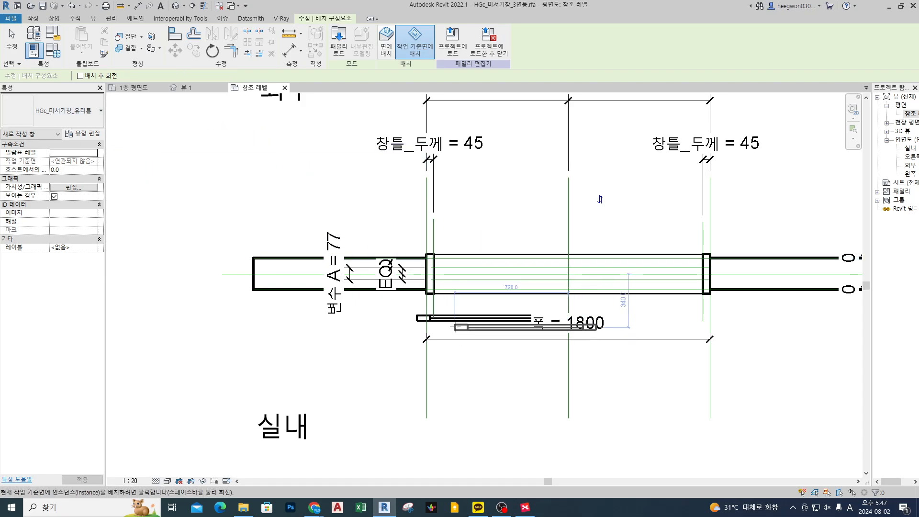
key(Escape)
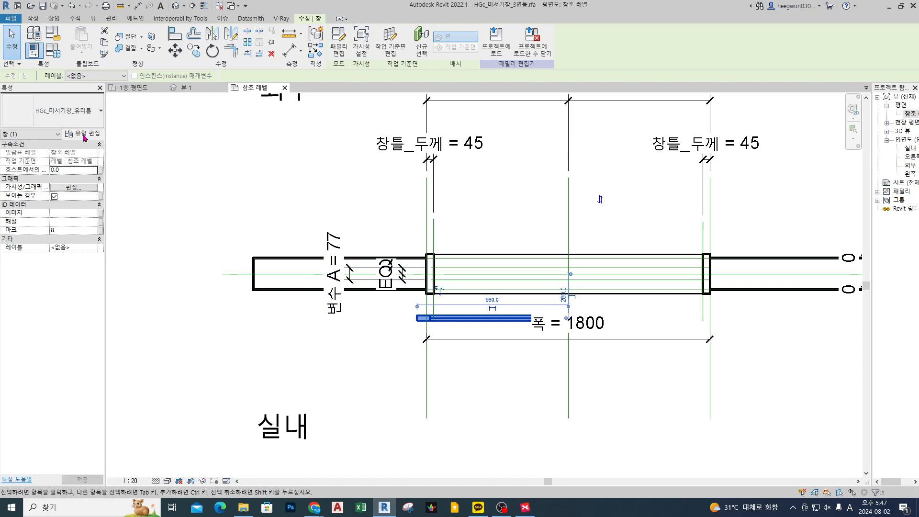
- Remove the formula from the 유리틀_폭 family parameter and set its value to 550
click(52, 50)
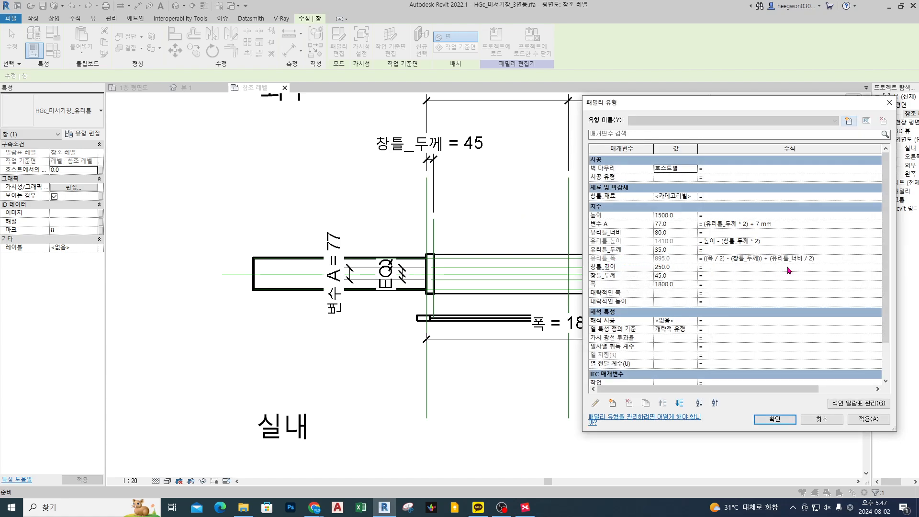
click(835, 258)
key(Delete)
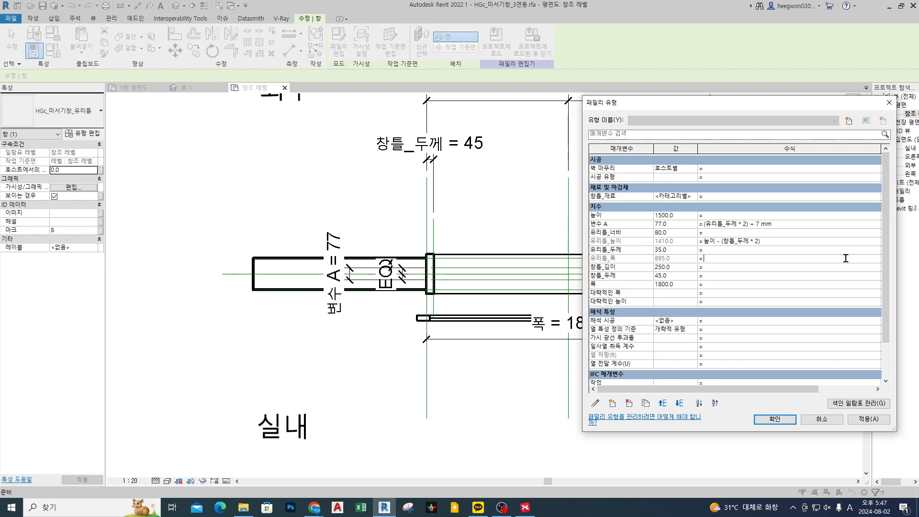
click(680, 258)
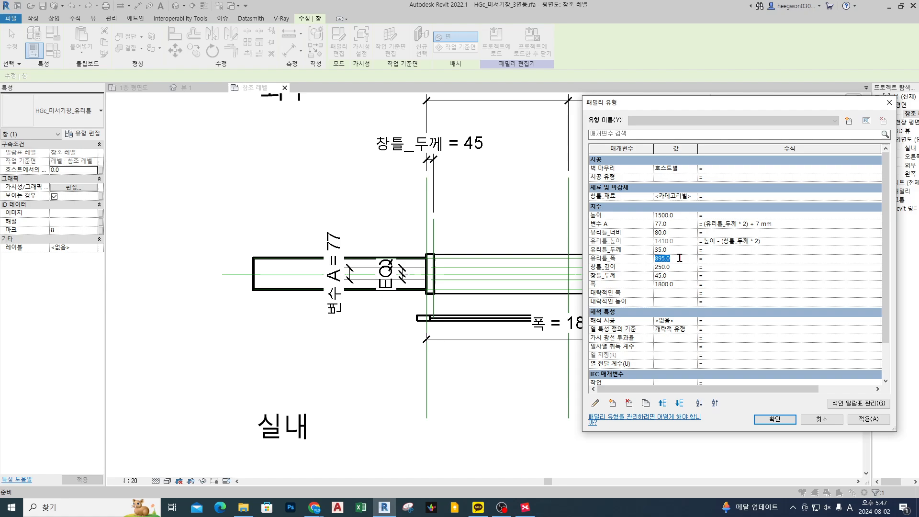
text(550)
key(Tab)
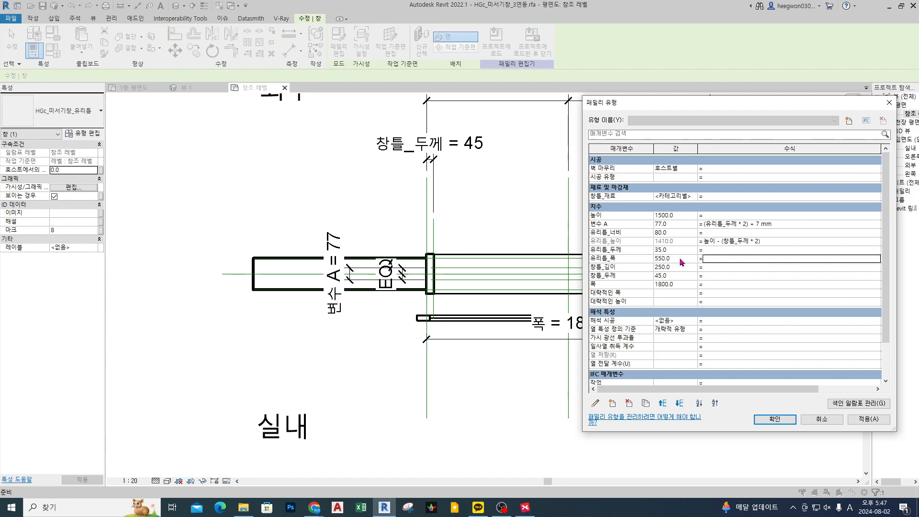
click(868, 420)
click(775, 419)
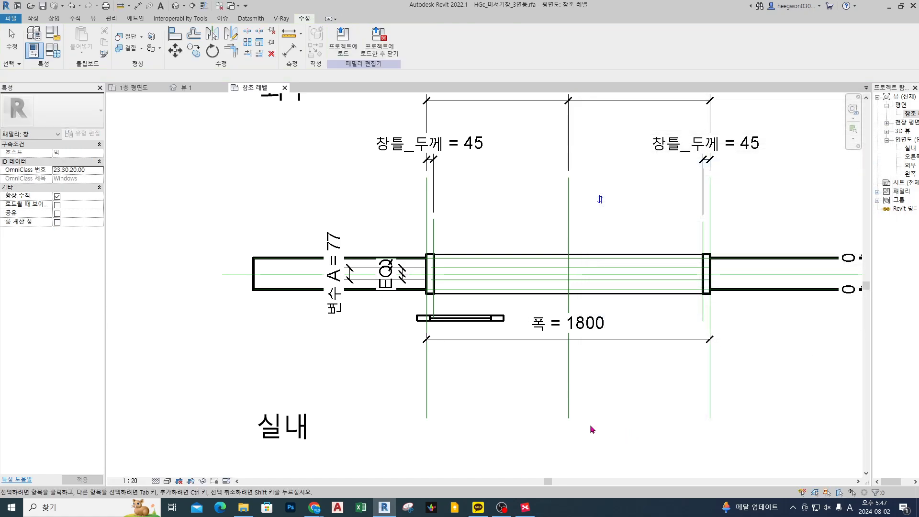
click(590, 426)
click(513, 374)
key(a)
key(l)
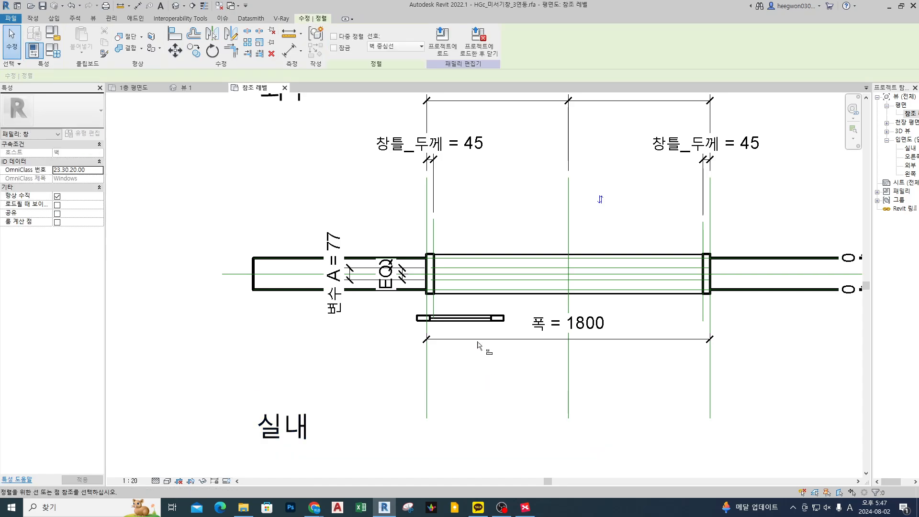
scroll(455, 293, up, 3)
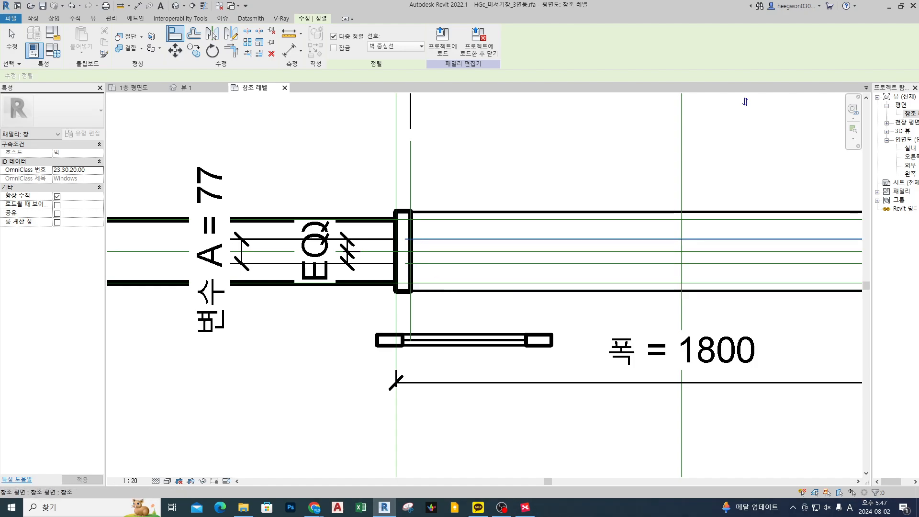
mouse_move(582, 247)
ctrl+mouse_down()
mouse_move(616, 259)
mouse_move(755, 255)
ctrl+mouse_up()
ctrl+drag(752, 246, 780, 262)
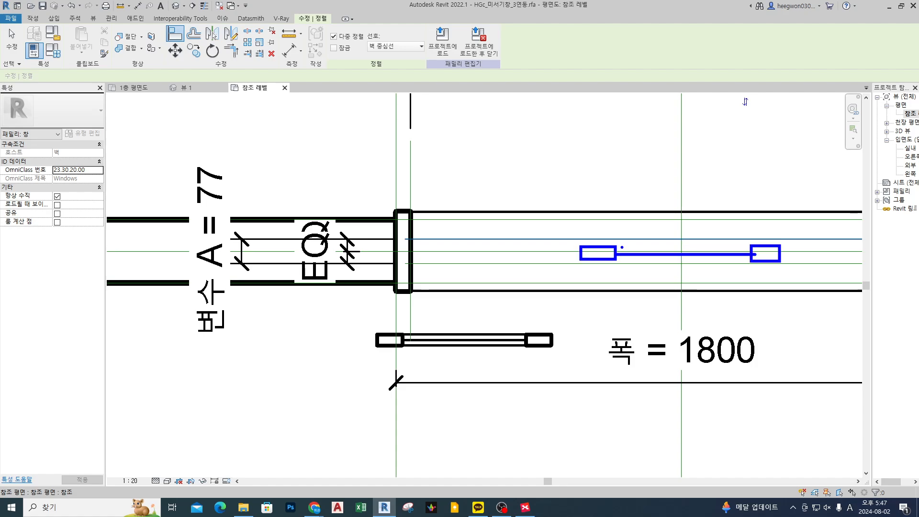
mouse_move(617, 246)
ctrl+mouse_down()
mouse_move(581, 239)
mouse_move(601, 226)
mouse_move(433, 229)
mouse_move(437, 237)
ctrl+mouse_up()
key(e)
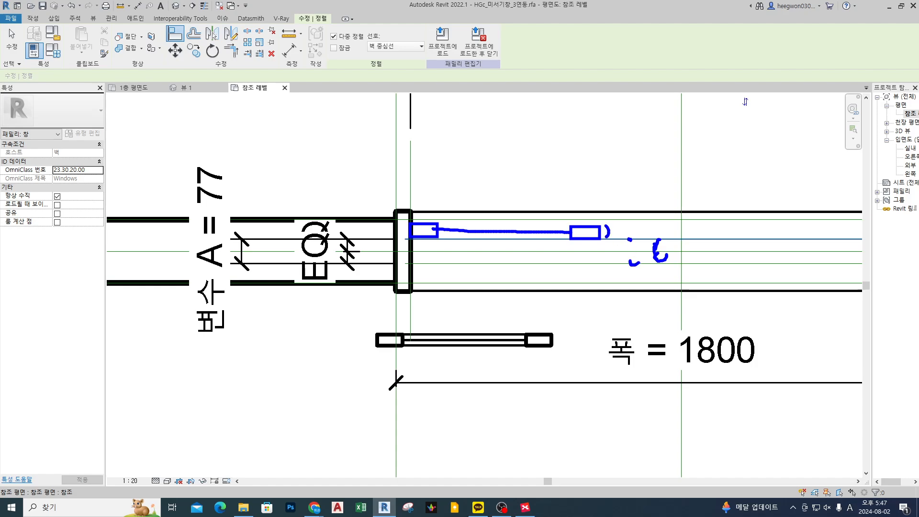
key(Escape)
key(Escape)
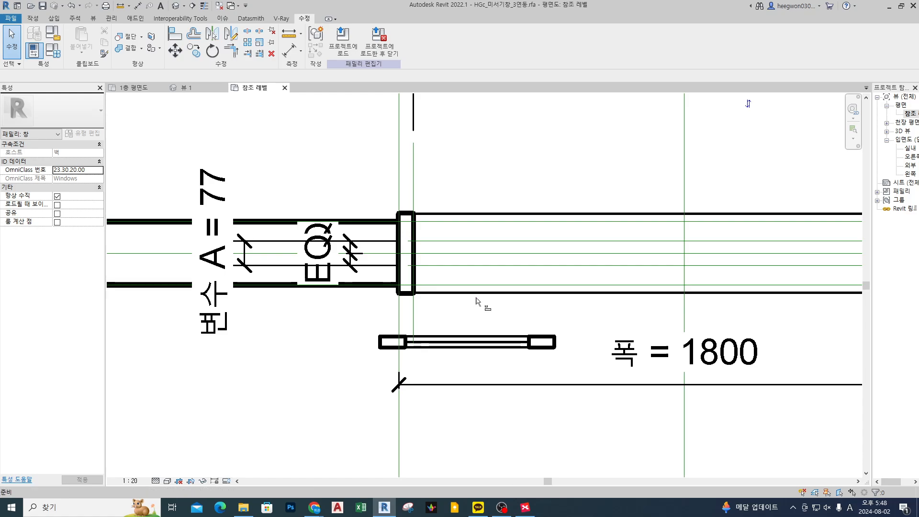
- Align the glass panel's left edge to the left frame's inner reference plane and its interior face to the exterior-side track reference plane
key(a)
key(l)
click(414, 192)
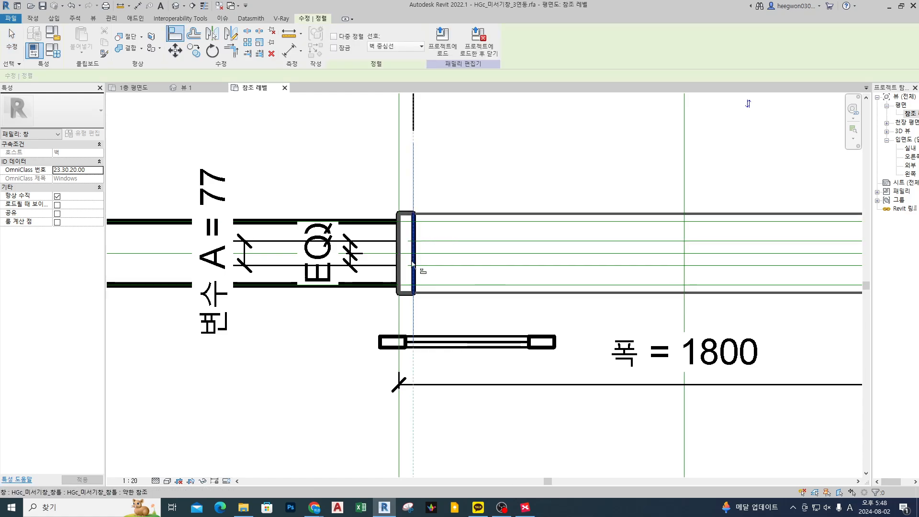
click(380, 344)
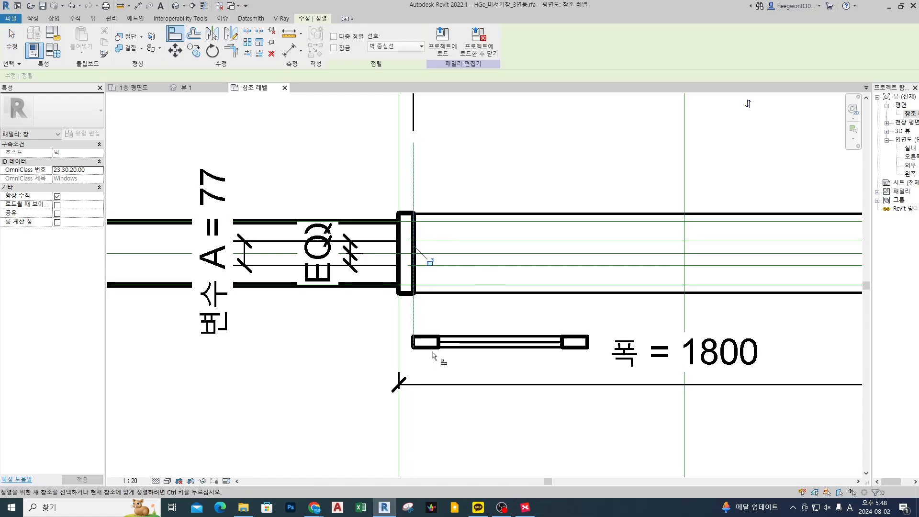
click(441, 242)
click(579, 353)
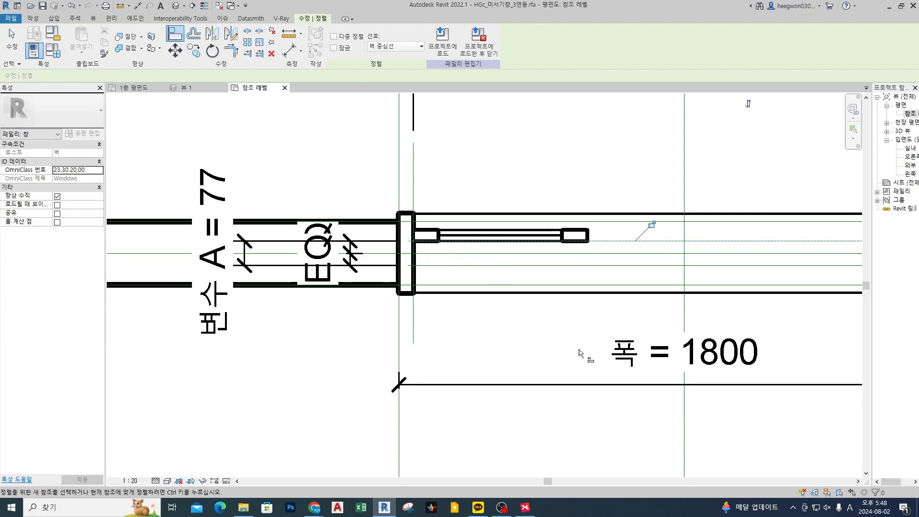
key(Escape)
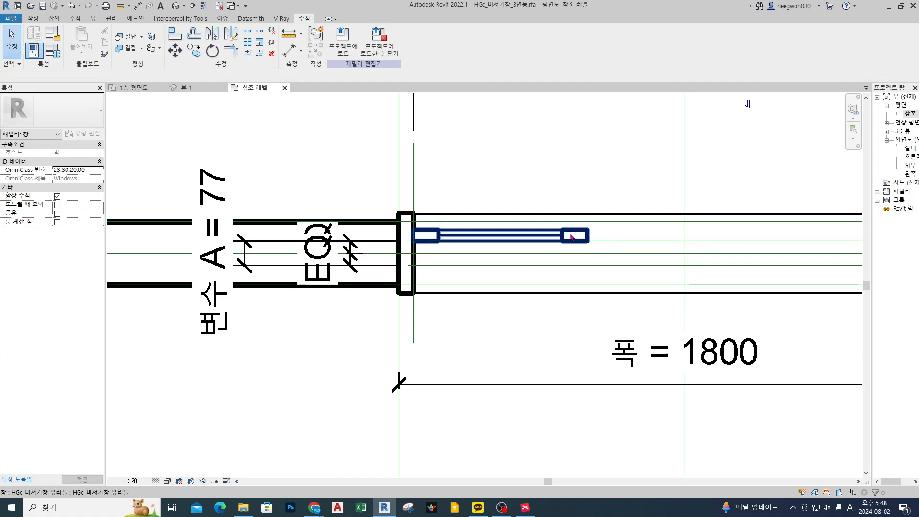
- Place a second HGc_미서기창_유리틀 panel inside the right half of the window opening, near its interior side
click(571, 237)
scroll(577, 239, down, 1)
key(c)
key(s)
middle_drag(766, 282, 704, 296)
scroll(704, 295, up, 1)
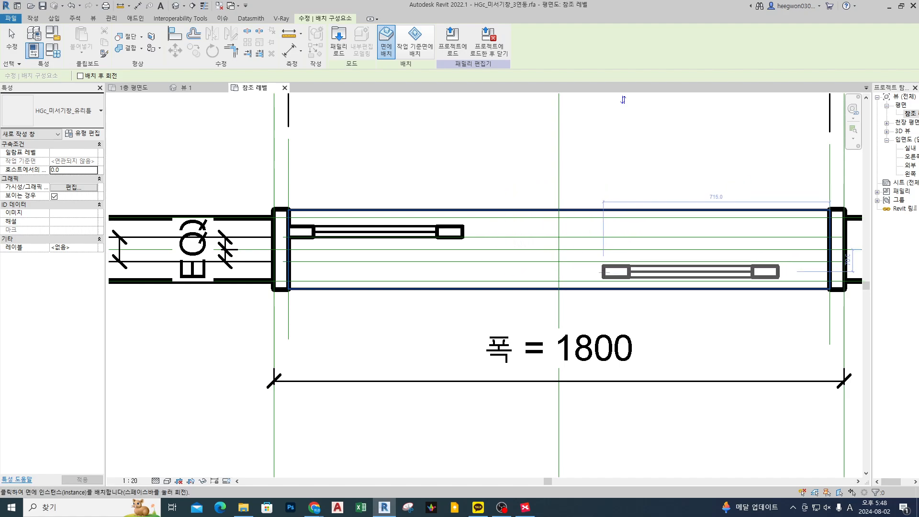
click(622, 275)
key(Escape)
key(Escape)
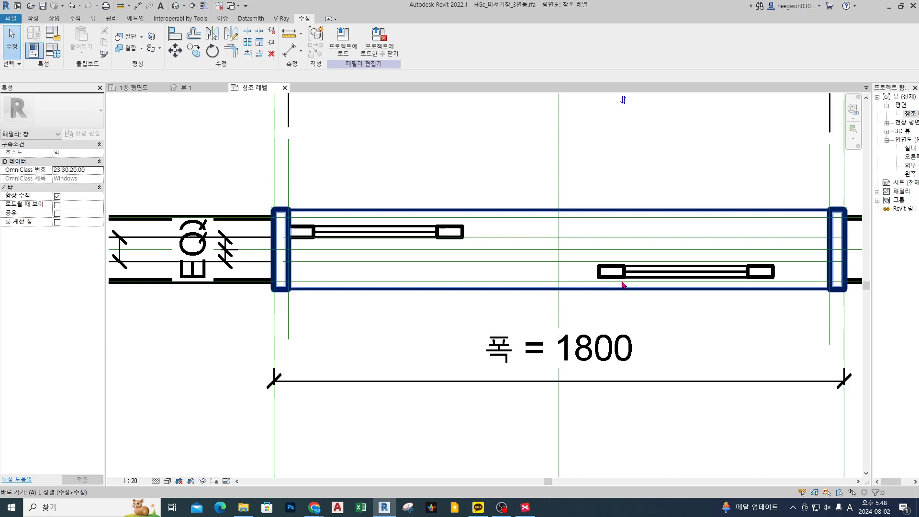
- Align the second glass panel's exterior face to the interior-side track reference plane
key(l)
click(613, 262)
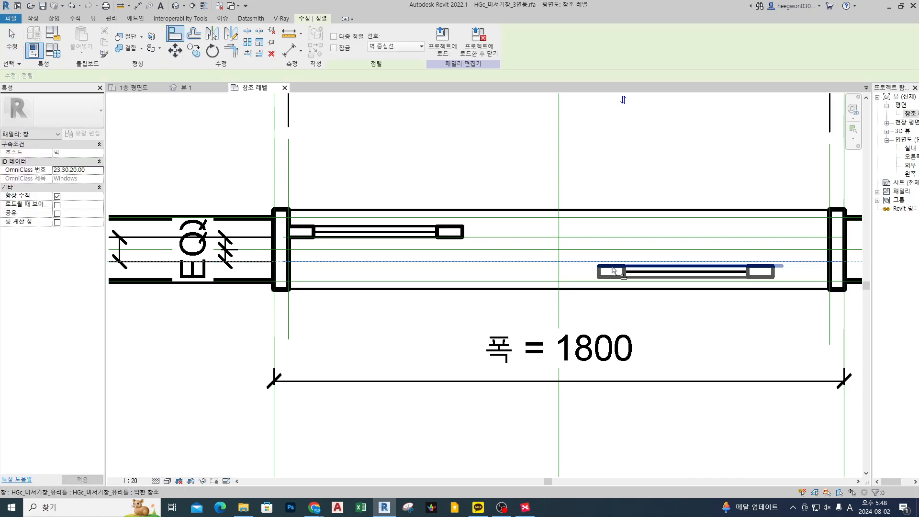
click(612, 267)
click(579, 247)
key(Escape)
key(Escape)
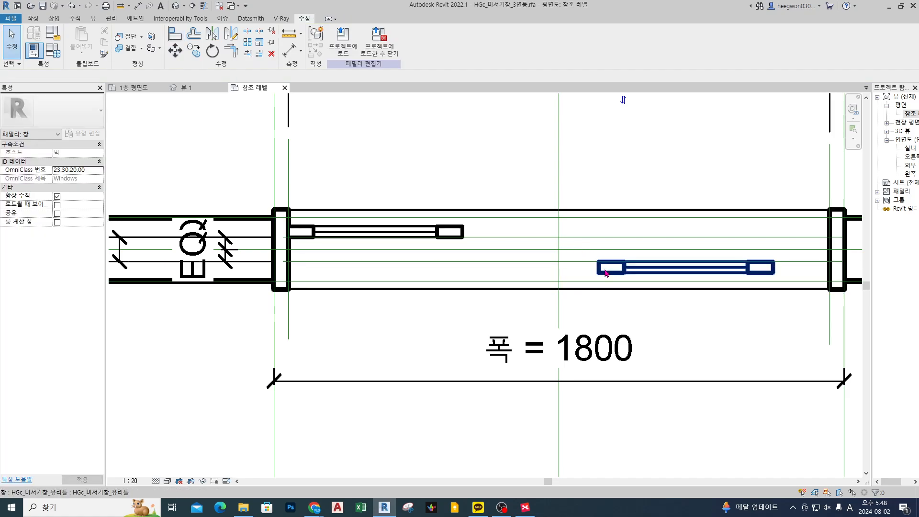
- Place a third HGc_미서기창_유리틀 panel between the other two and align it to the opening's front/back center plane
click(606, 274)
key(c)
key(s)
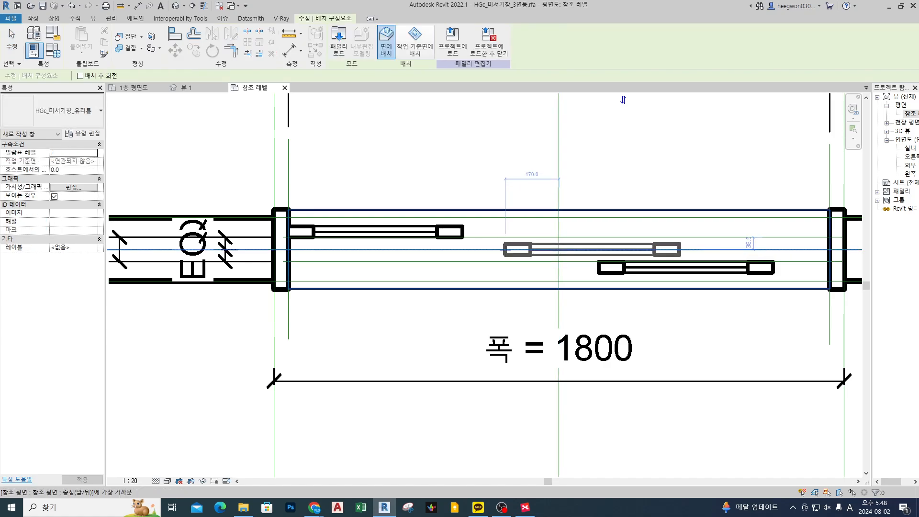
key(Escape)
key(a)
key(l)
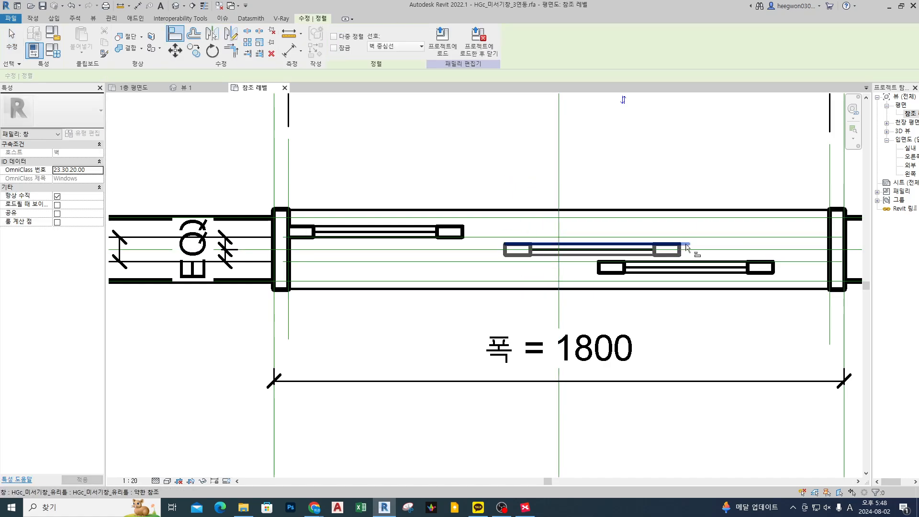
click(570, 250)
key(Escape)
scroll(723, 337, down, 1)
middle_drag(786, 322, 628, 319)
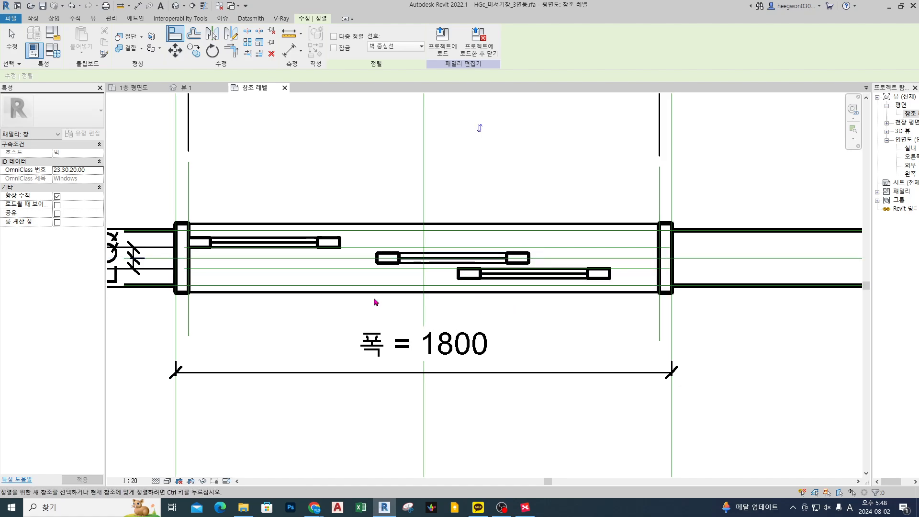
key(Escape)
click(390, 269)
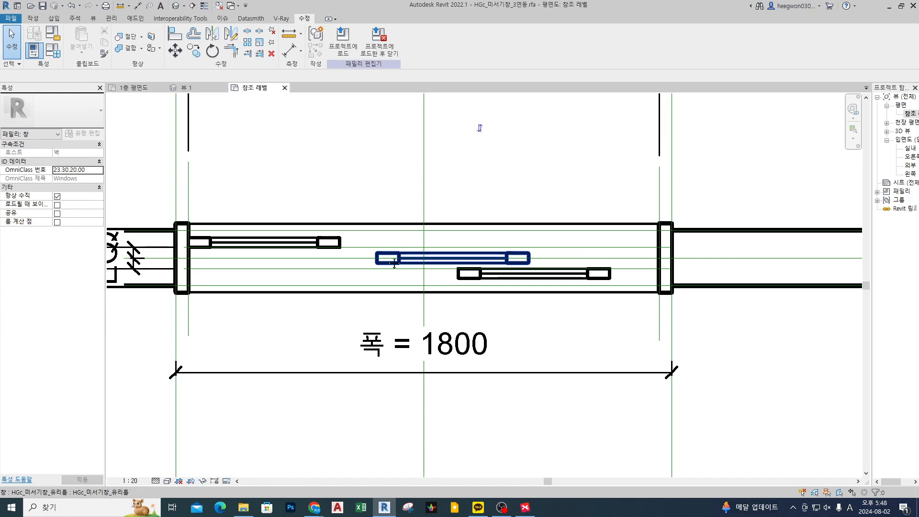
key(r)
key(p)
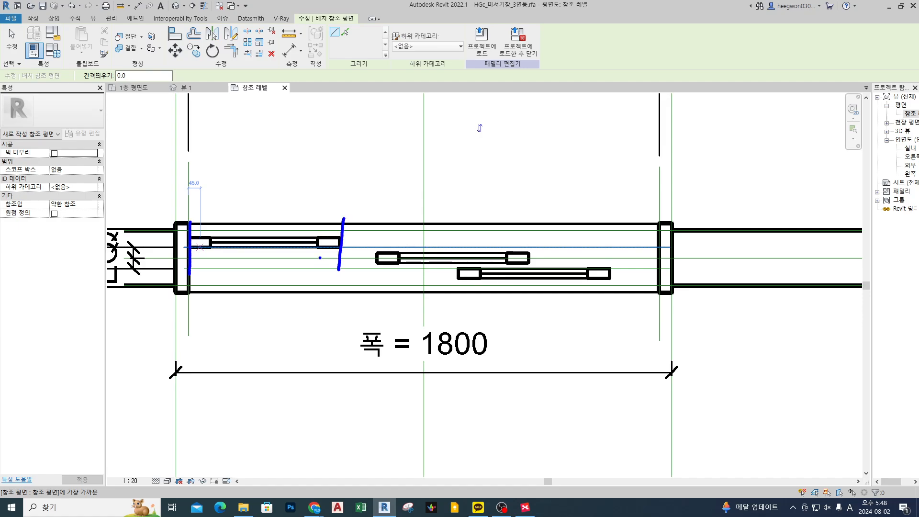
ctrl+drag(319, 250, 510, 261)
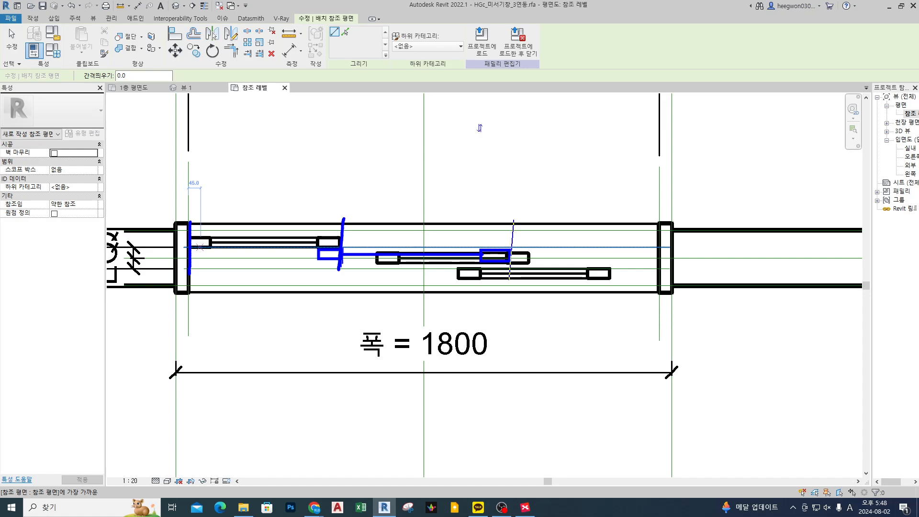
drag(195, 220, 256, 195)
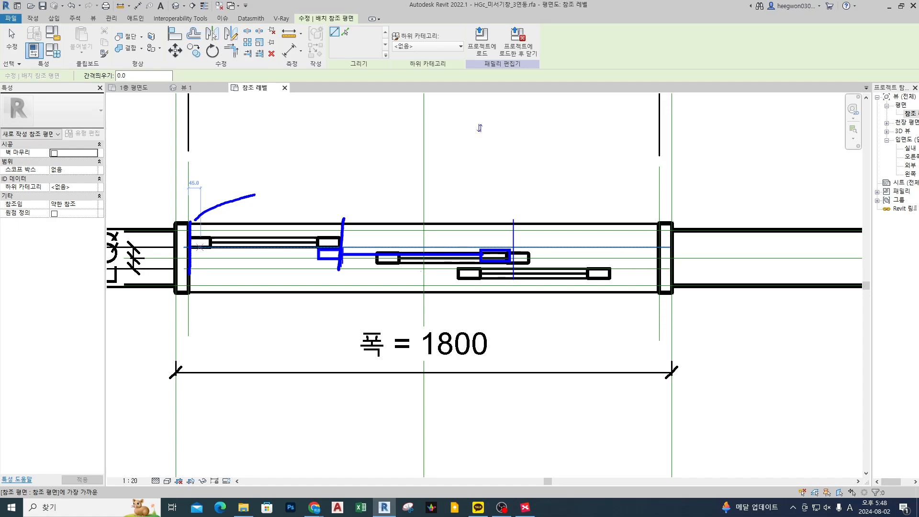
key(Escape)
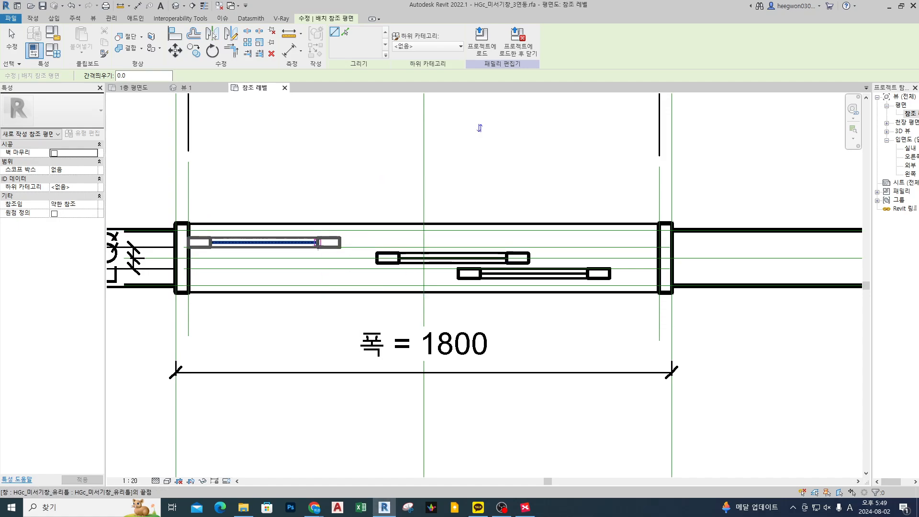
mouse_move(187, 237)
mouse_down()
mouse_move(230, 214)
mouse_move(323, 215)
mouse_move(344, 236)
mouse_up()
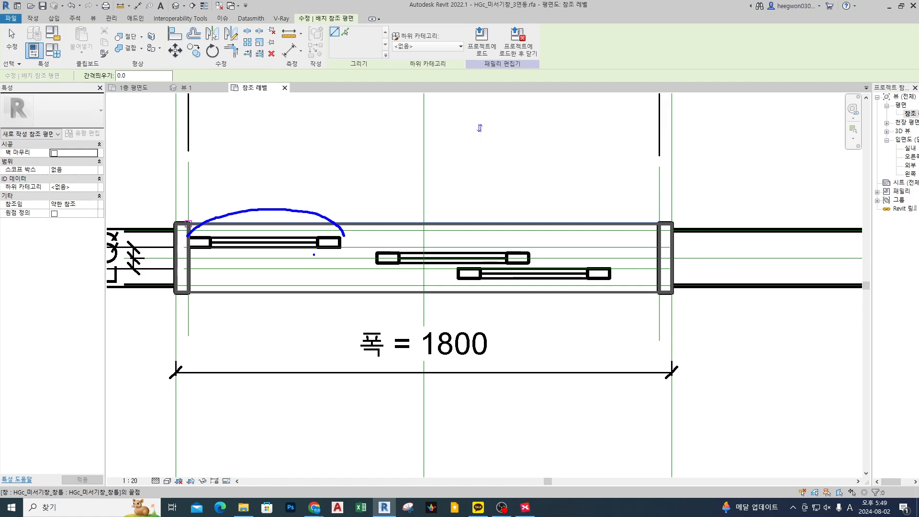
mouse_move(319, 251)
mouse_down()
mouse_move(350, 262)
mouse_move(480, 256)
mouse_move(509, 264)
mouse_move(509, 281)
mouse_move(550, 273)
mouse_move(657, 280)
mouse_up()
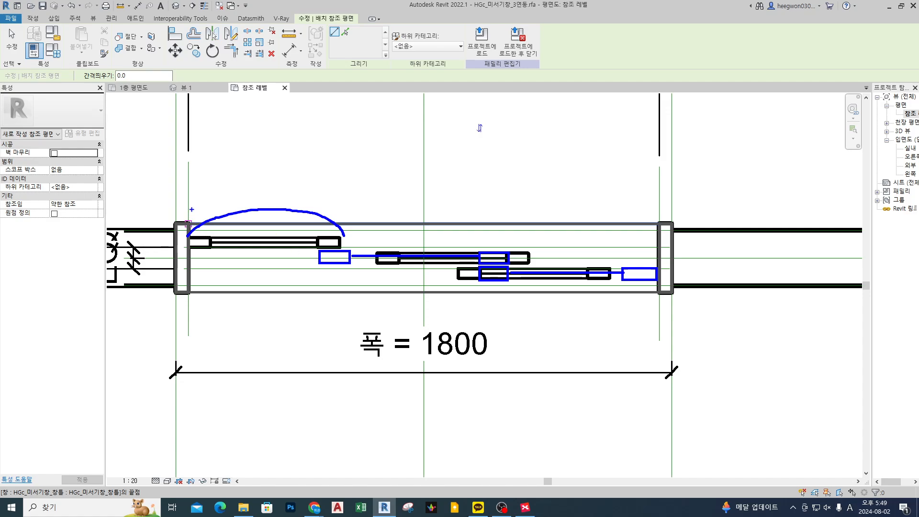
drag(191, 206, 191, 242)
drag(317, 190, 318, 285)
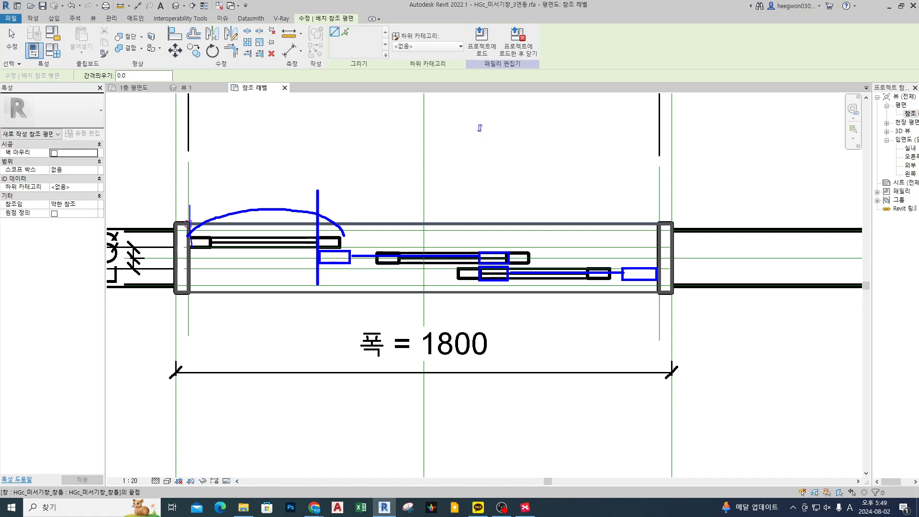
drag(479, 210, 478, 290)
drag(479, 220, 494, 233)
drag(621, 207, 621, 304)
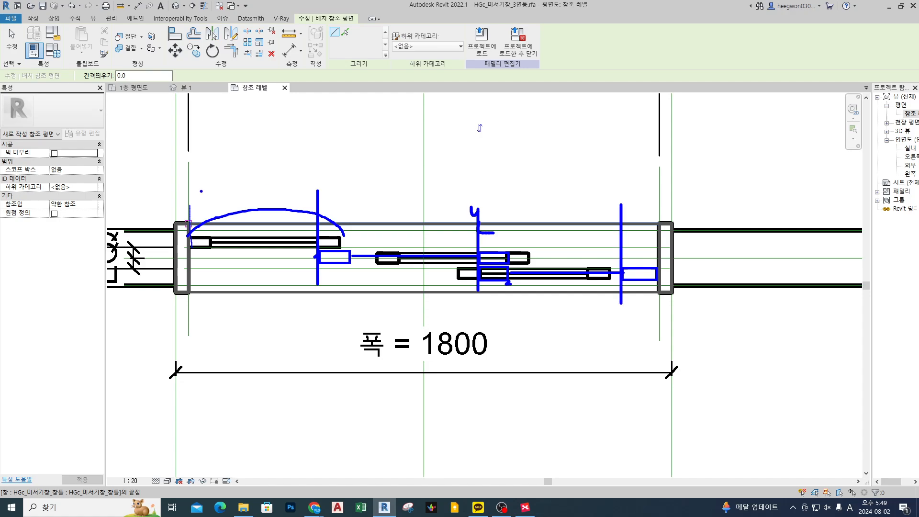
mouse_move(202, 191)
mouse_down()
mouse_move(311, 179)
mouse_move(472, 200)
mouse_move(559, 173)
mouse_move(613, 197)
mouse_up()
click(486, 197)
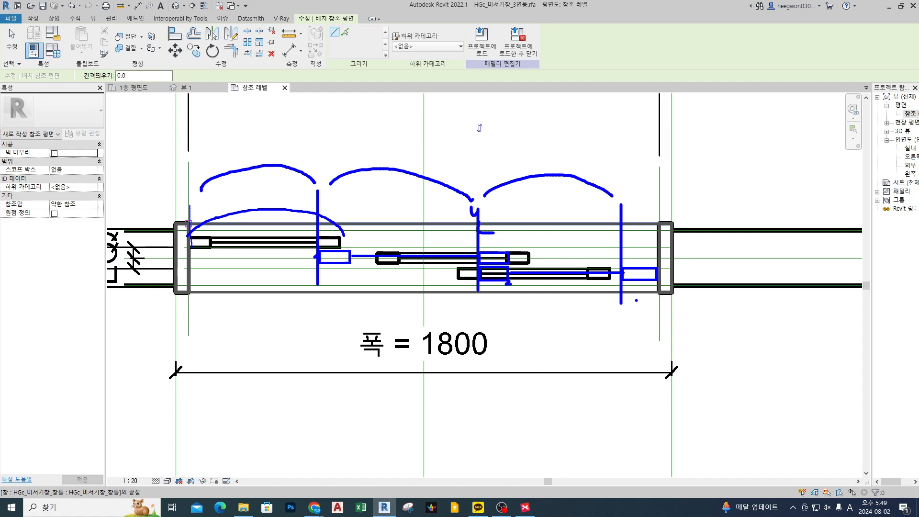
drag(632, 283, 642, 279)
mouse_move(631, 314)
mouse_down()
mouse_move(659, 309)
mouse_move(667, 321)
mouse_up()
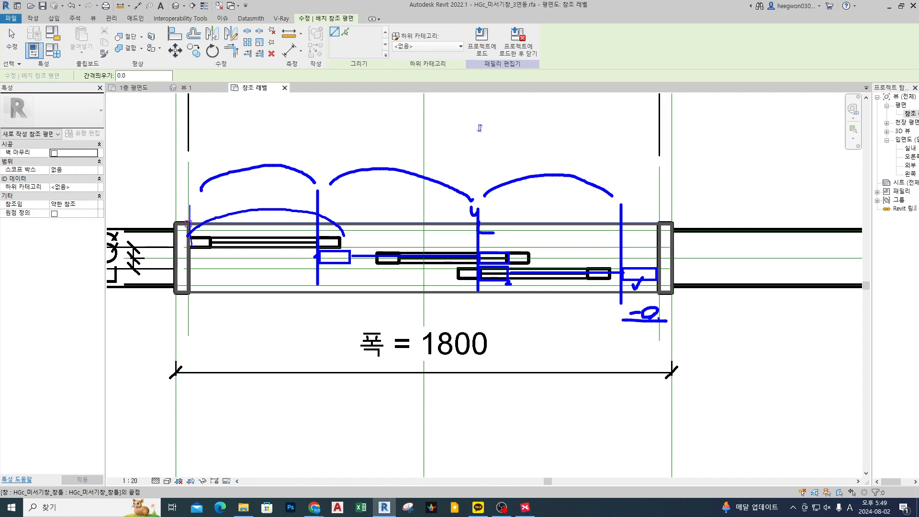
drag(235, 141, 260, 139)
key(Escape)
key(Escape)
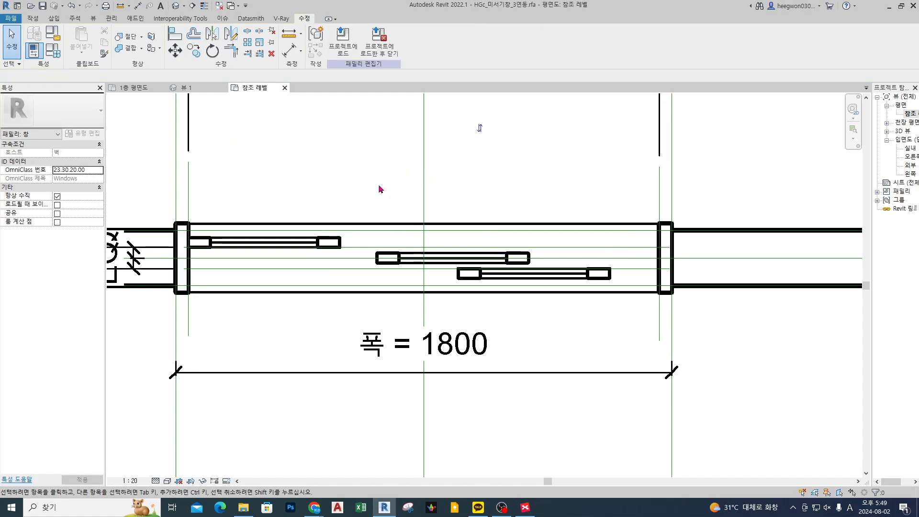
- Draw two vertical reference planes across the opening either side of its center, the left one about 458 mm from the left frame's inner plane
key(r)
key(p)
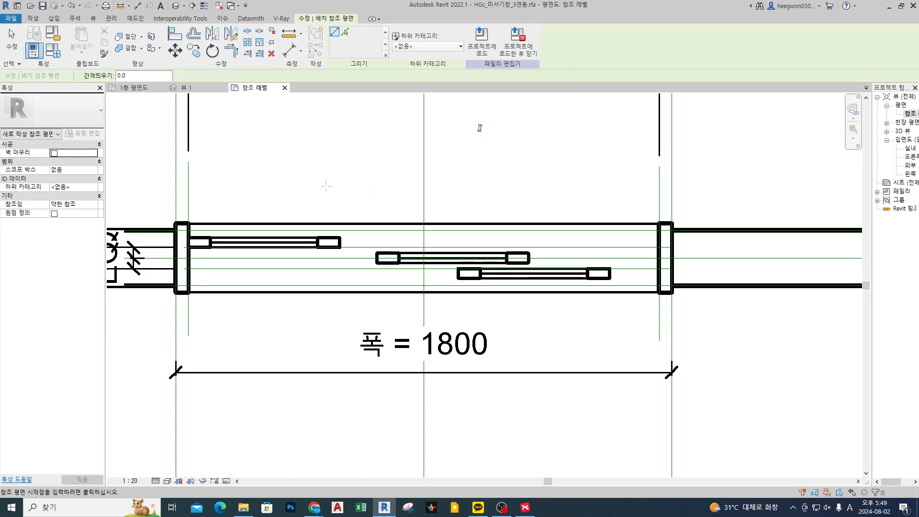
click(313, 175)
click(314, 320)
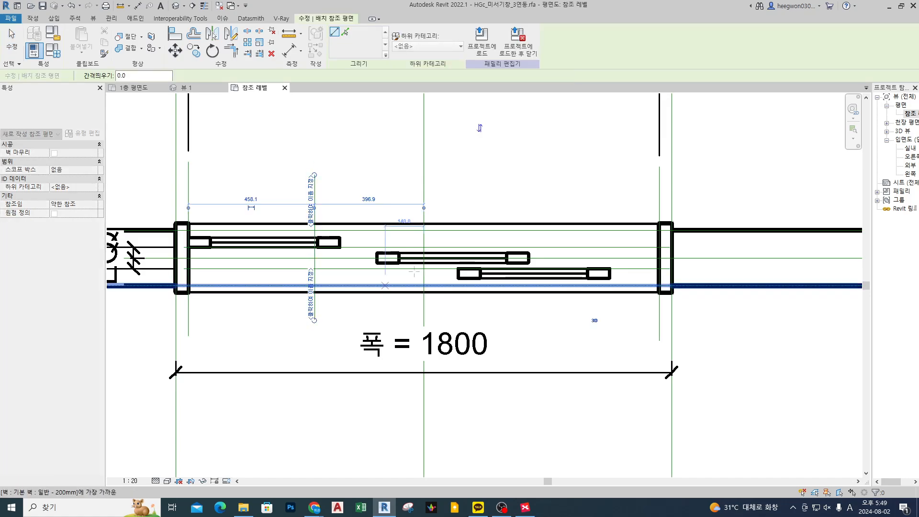
click(503, 175)
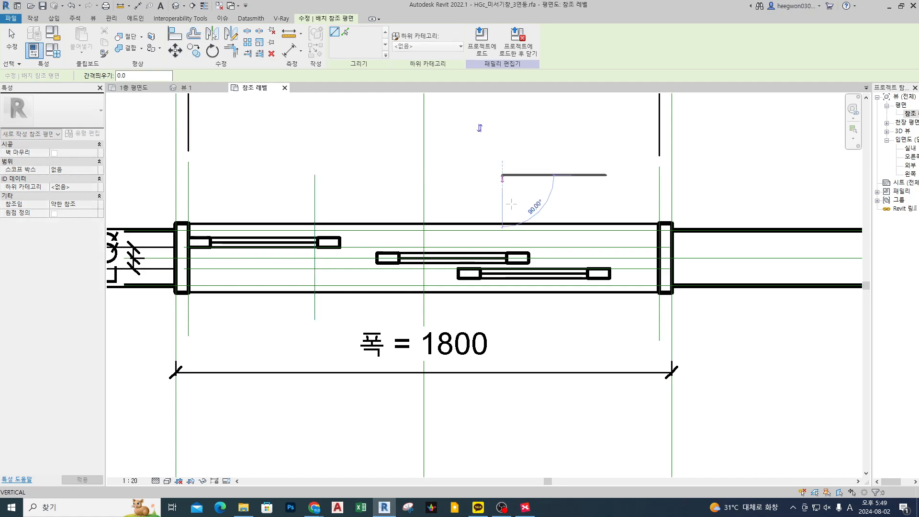
click(502, 319)
key(Escape)
- Align and lock the left ends of the middle and interior-side glass panels to the two new vertical reference planes
key(a)
key(l)
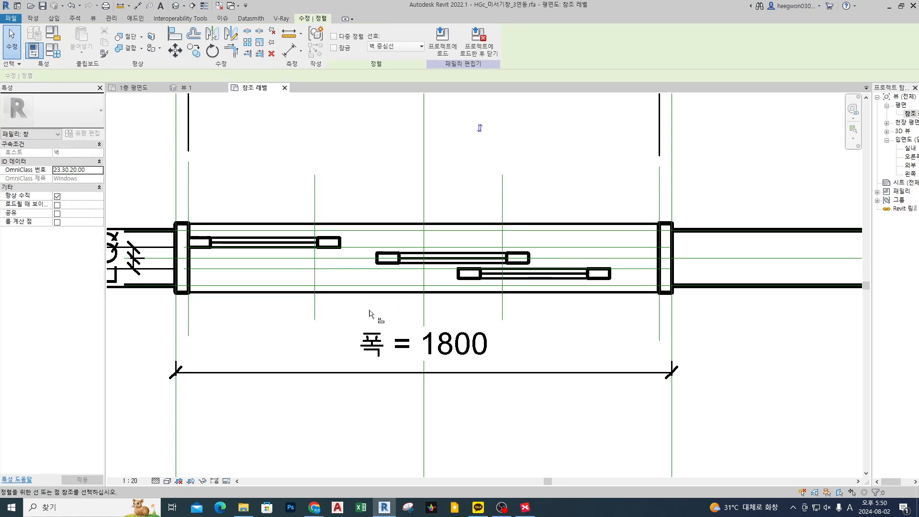
click(314, 311)
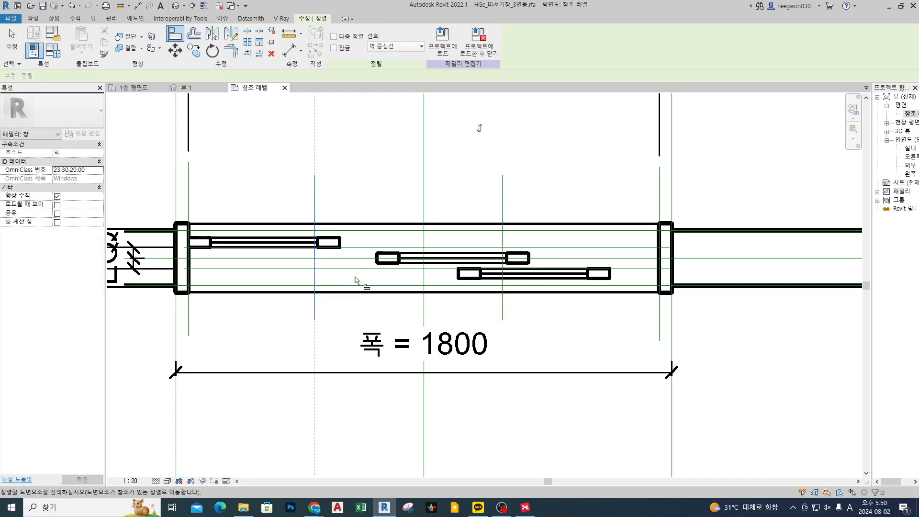
click(377, 258)
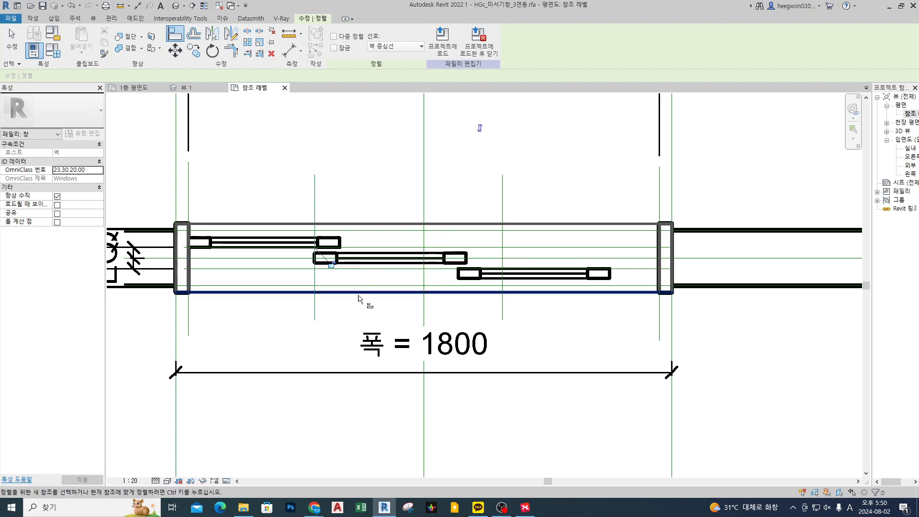
click(503, 314)
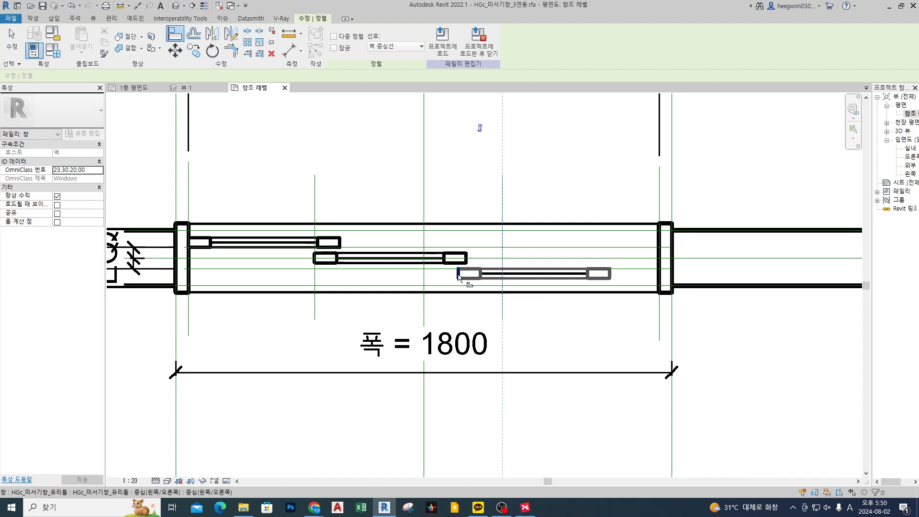
click(459, 274)
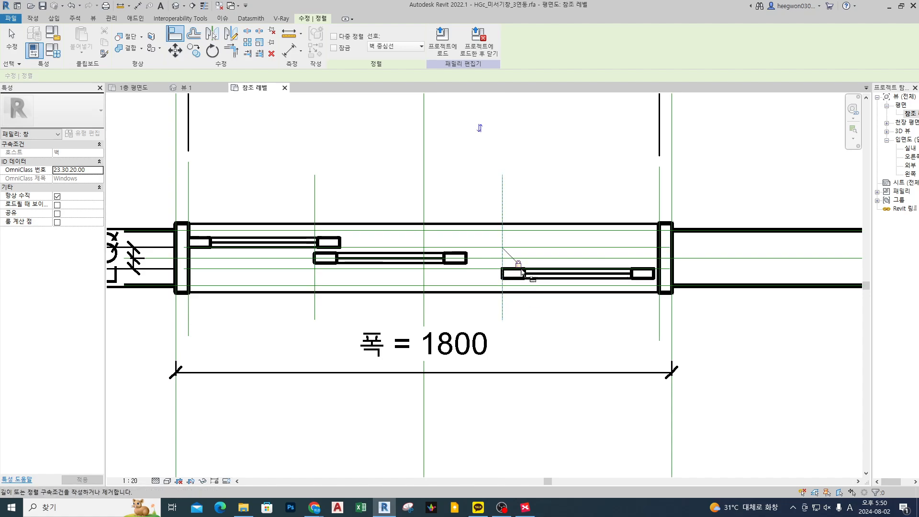
key(Escape)
key(Escape)
key(d)
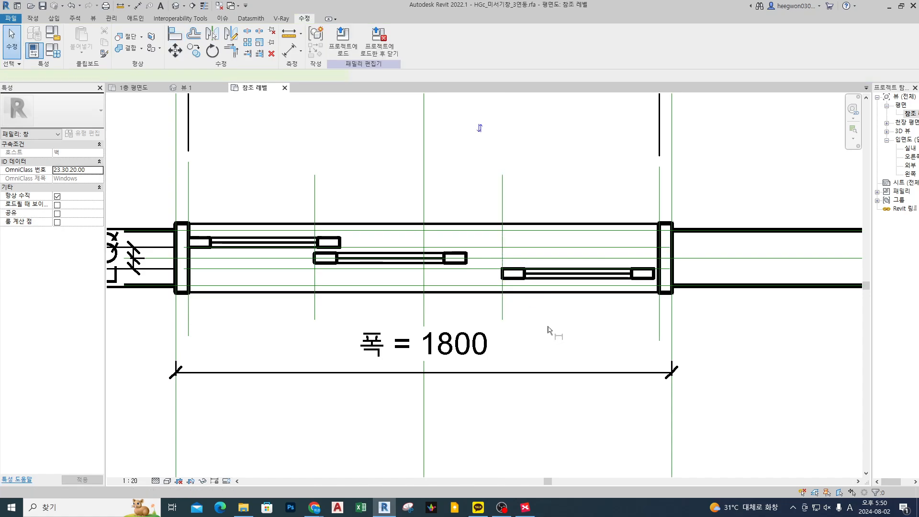
key(i)
key(Escape)
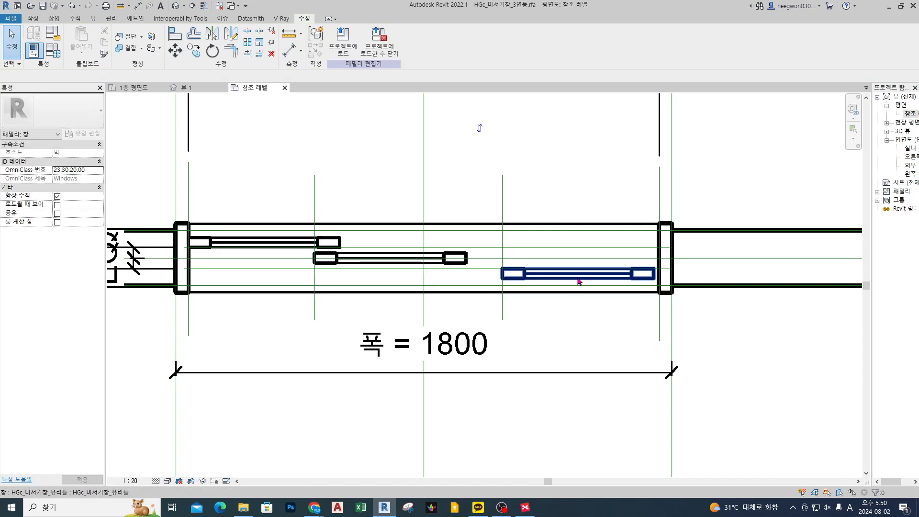
- Draw a vertical reference plane across the opening, about 75 mm inside the right frame's inner plane
key(r)
key(p)
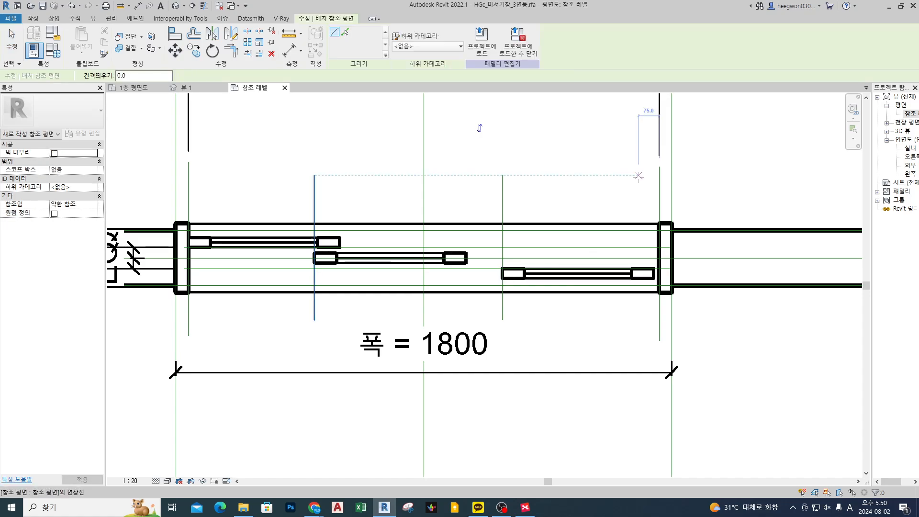
click(639, 174)
click(639, 332)
key(Escape)
key(Escape)
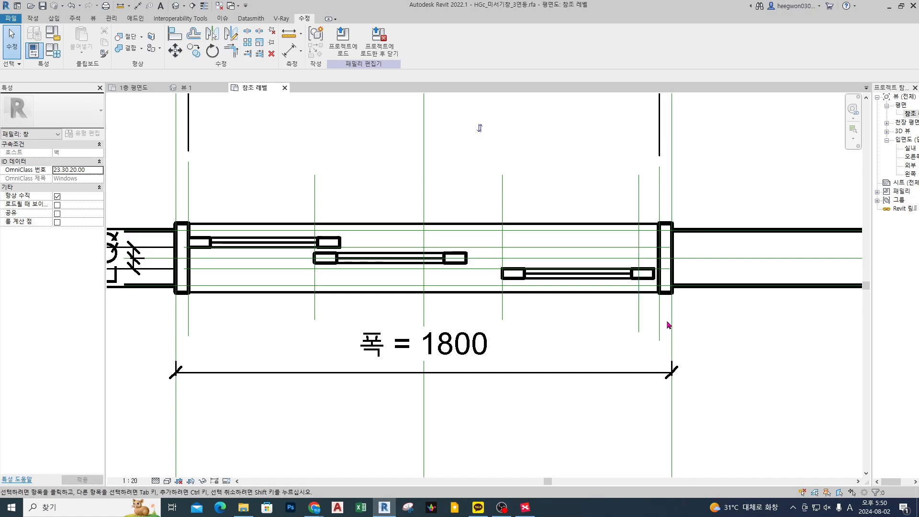
- Add a dimension string through the left frame's inner plane and the three new vertical reference planes, placed below the window
key(d)
key(i)
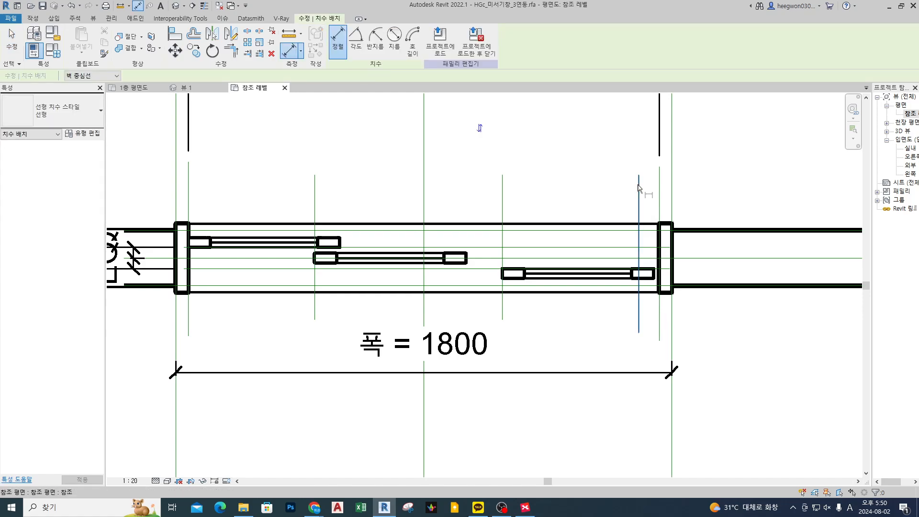
click(639, 187)
click(315, 192)
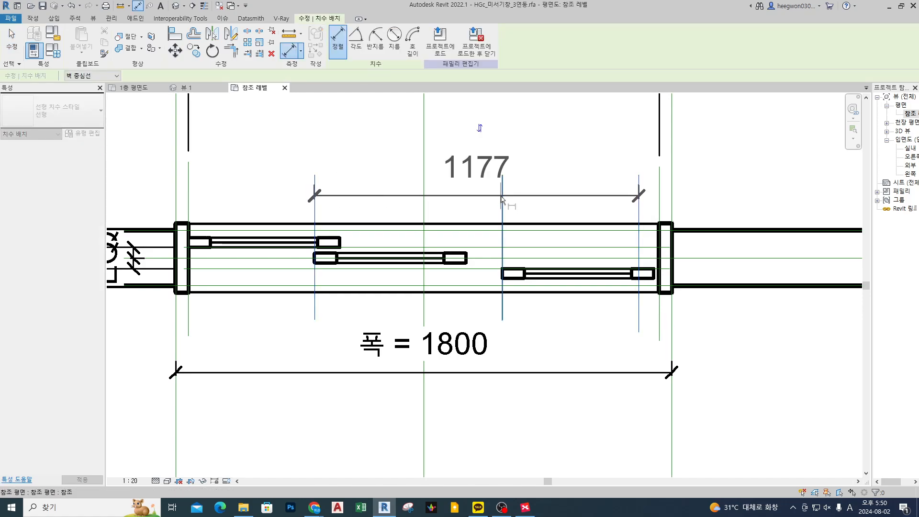
click(502, 196)
click(189, 201)
scroll(259, 206, down, 2)
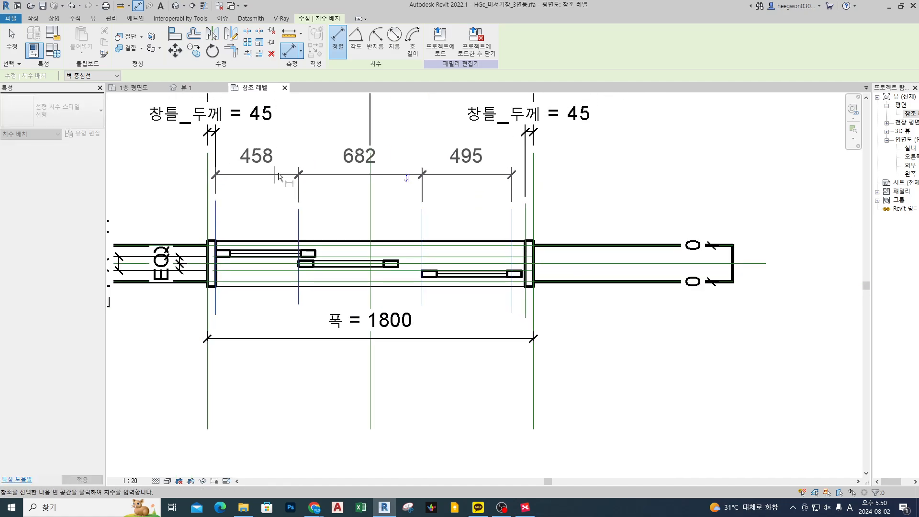
click(318, 367)
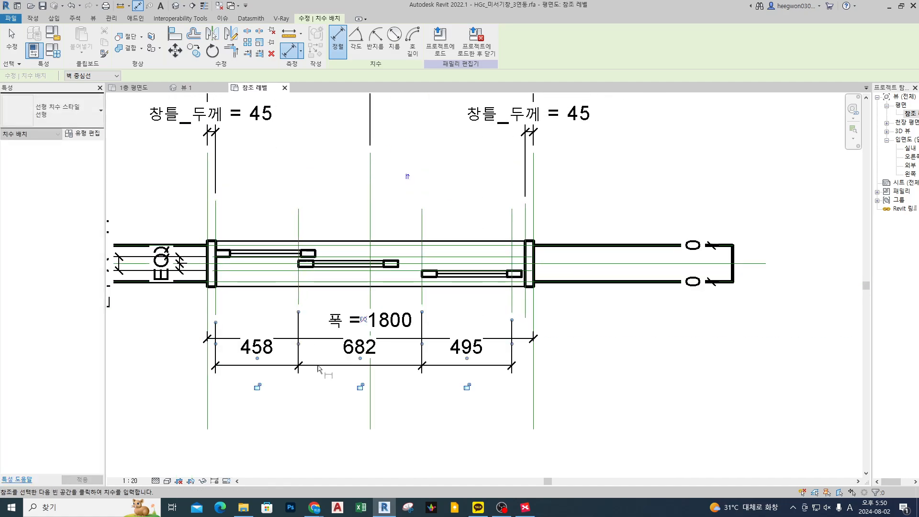
key(Escape)
key(Escape)
- Move the overall width (폭) dimension lower and make the segments of the new dimension string equal (EQ)
click(318, 343)
drag(318, 343, 321, 407)
key(Escape)
click(422, 367)
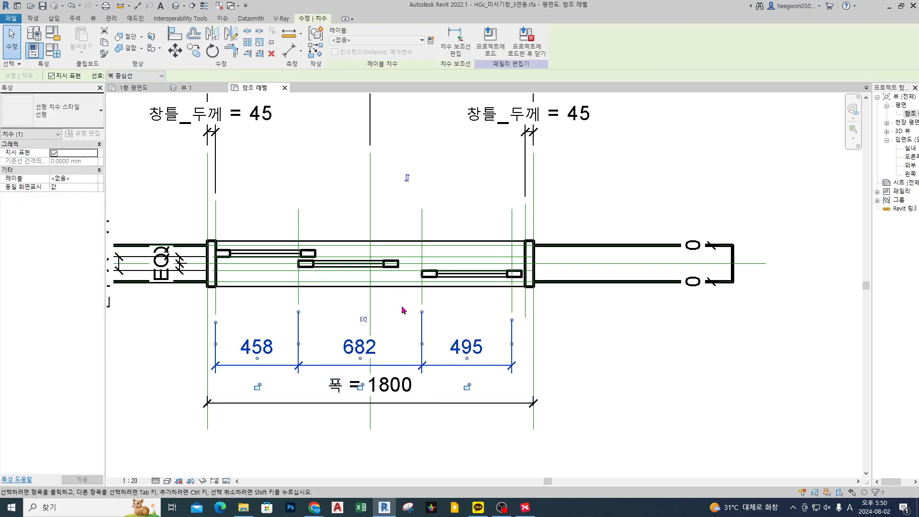
click(363, 325)
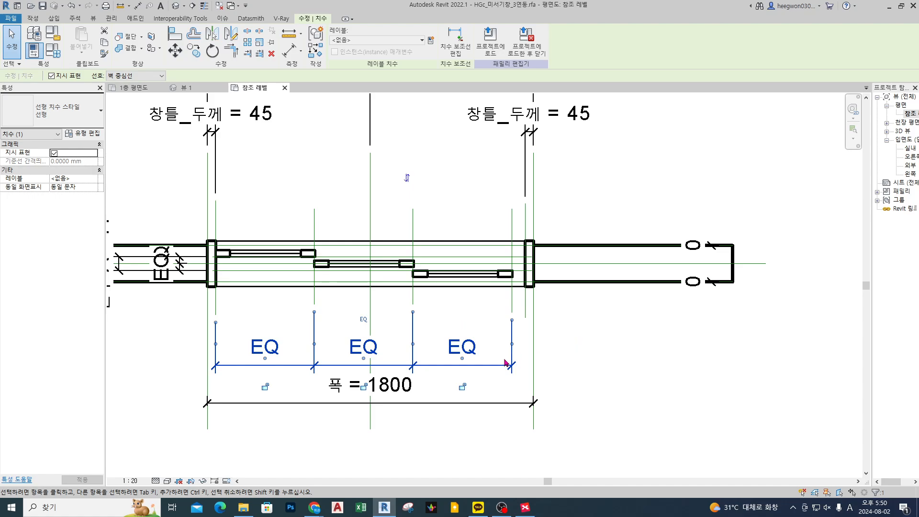
key(Escape)
- Lower the width dimension further and dimension the overall span from the left frame's inner plane to the rightmost new reference plane
drag(452, 404, 463, 448)
click(612, 399)
key(d)
key(i)
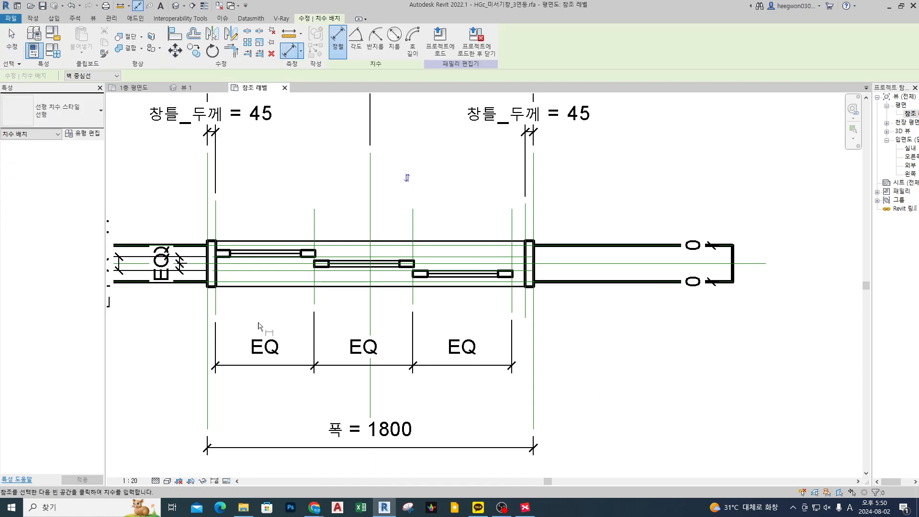
scroll(258, 327, up, 1)
click(208, 301)
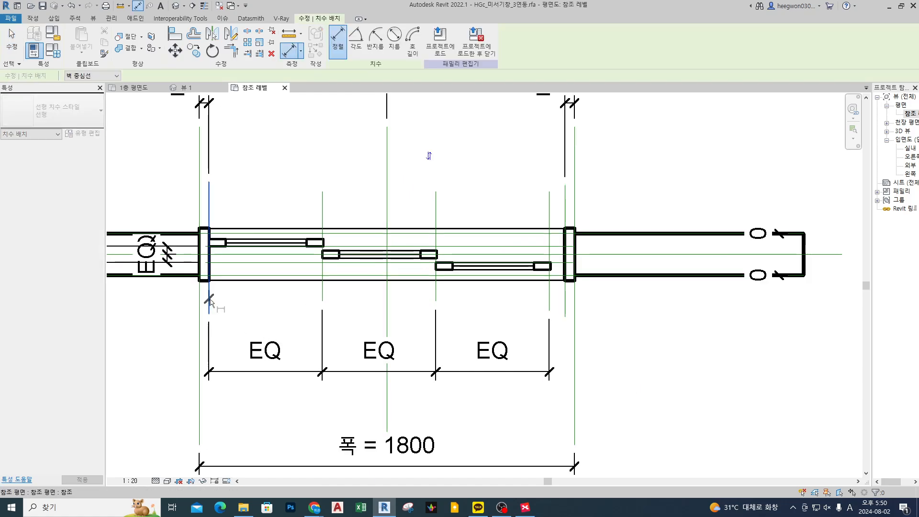
click(549, 309)
click(556, 413)
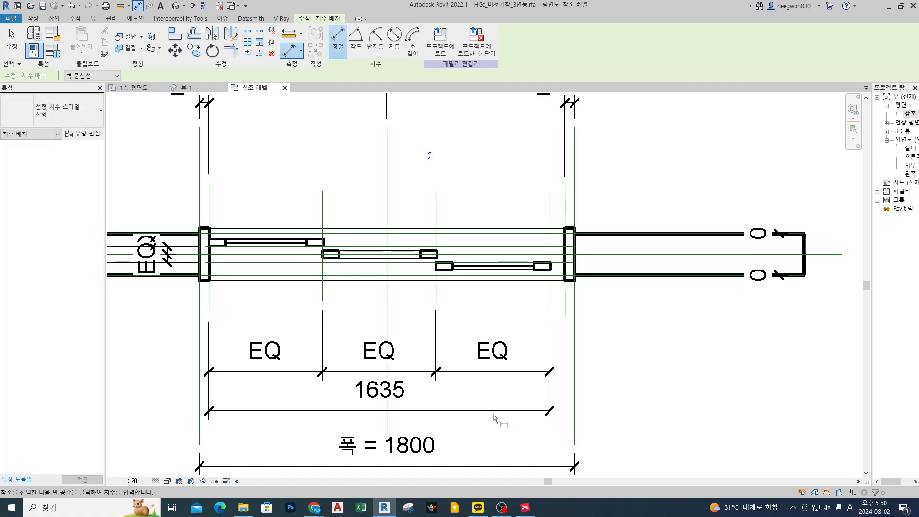
key(Escape)
- Label the overall span dimension with a new family type parameter named 변수 B
click(494, 410)
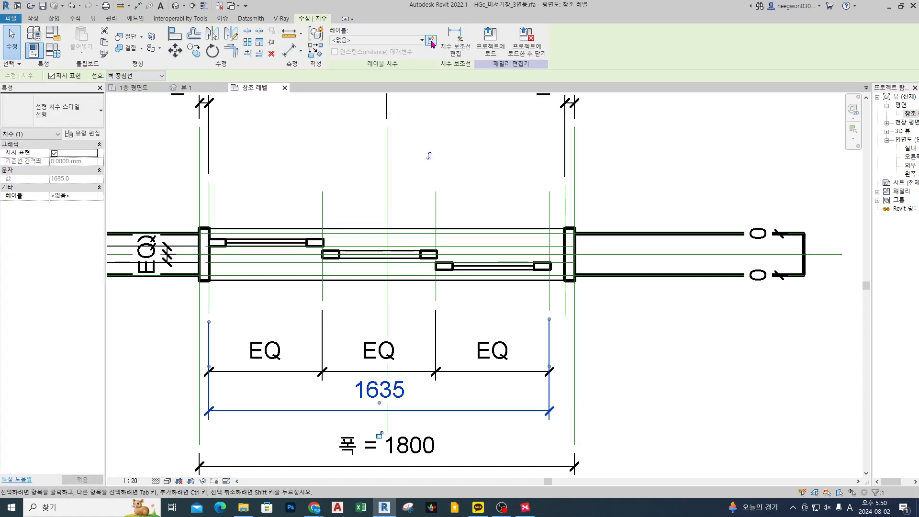
click(431, 40)
text(qustn)
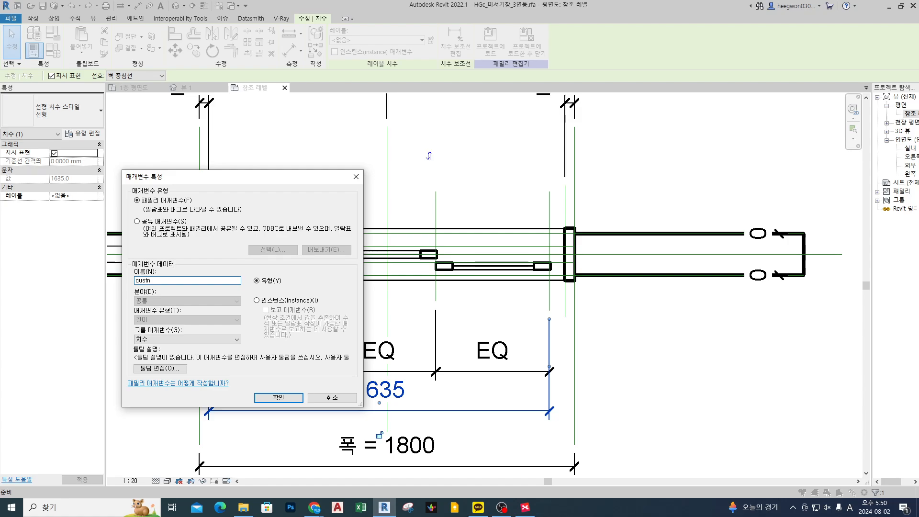
key(BackSpace)
key(BackSpace)
key(BackSpace)
key(BackSpace)
key(BackSpace)
key(Hangul)
text(변수)
key(Return)
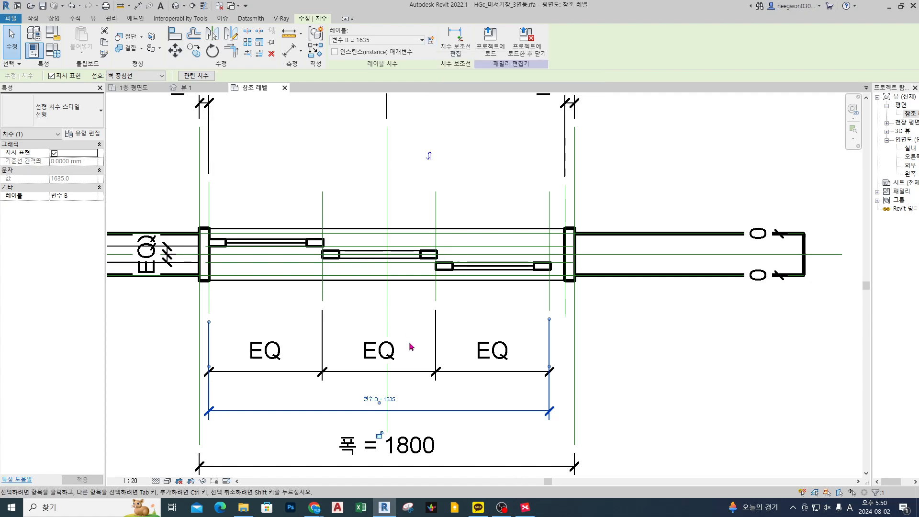
scroll(436, 330, down, 2)
click(563, 367)
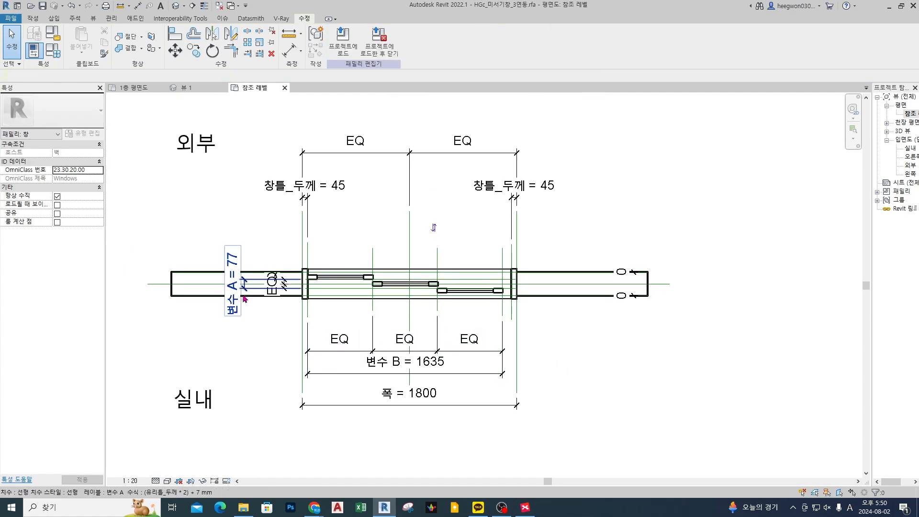
scroll(423, 369, up, 1)
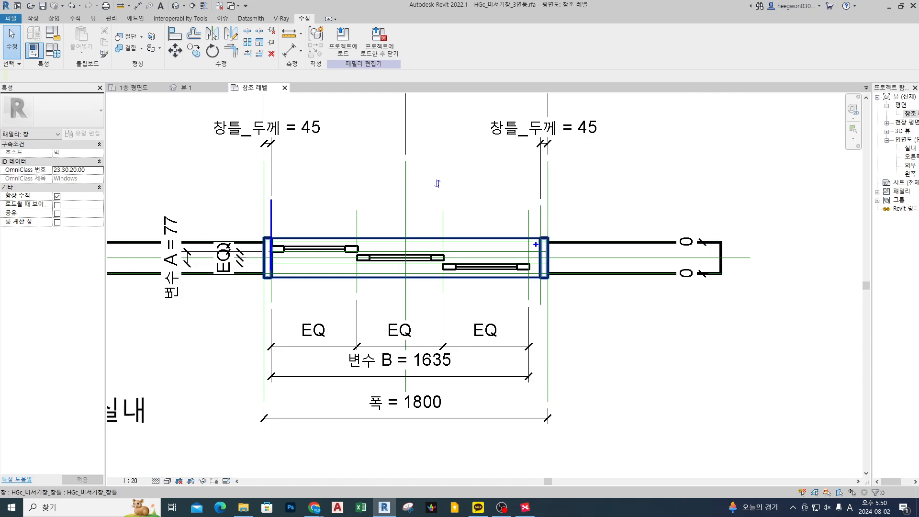
mouse_move(517, 250)
mouse_down()
mouse_move(516, 285)
mouse_move(517, 229)
mouse_move(514, 303)
mouse_up()
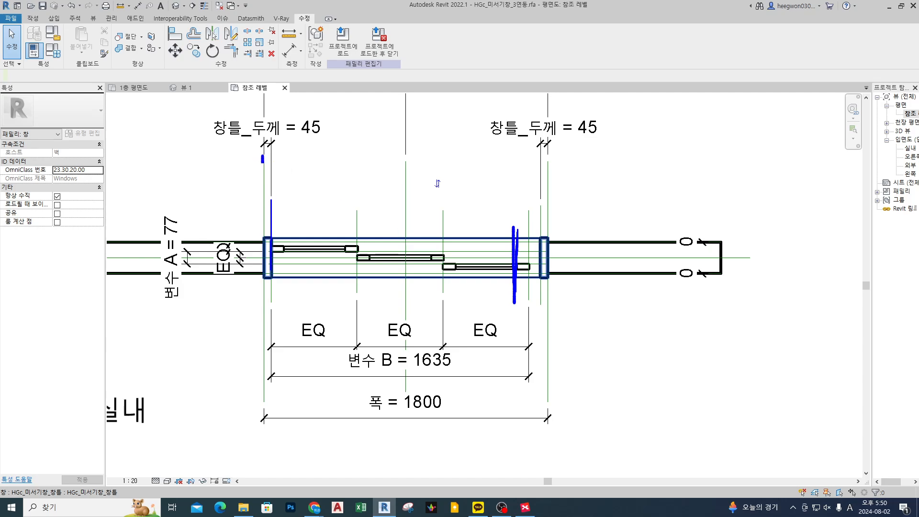
mouse_move(262, 162)
mouse_down()
mouse_move(261, 201)
mouse_move(554, 166)
mouse_move(549, 176)
mouse_up()
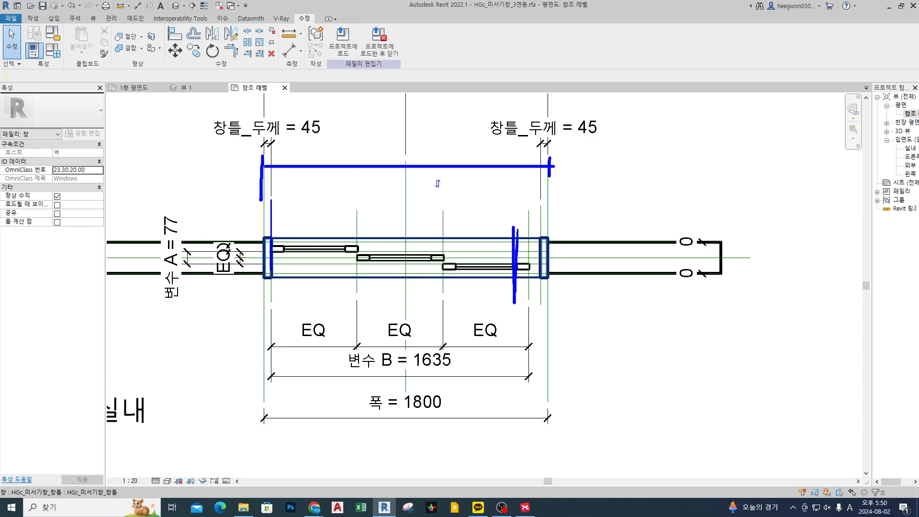
mouse_move(574, 134)
mouse_down()
mouse_move(579, 142)
mouse_move(541, 188)
mouse_up()
mouse_move(270, 156)
mouse_down()
mouse_move(268, 187)
mouse_move(276, 159)
mouse_up()
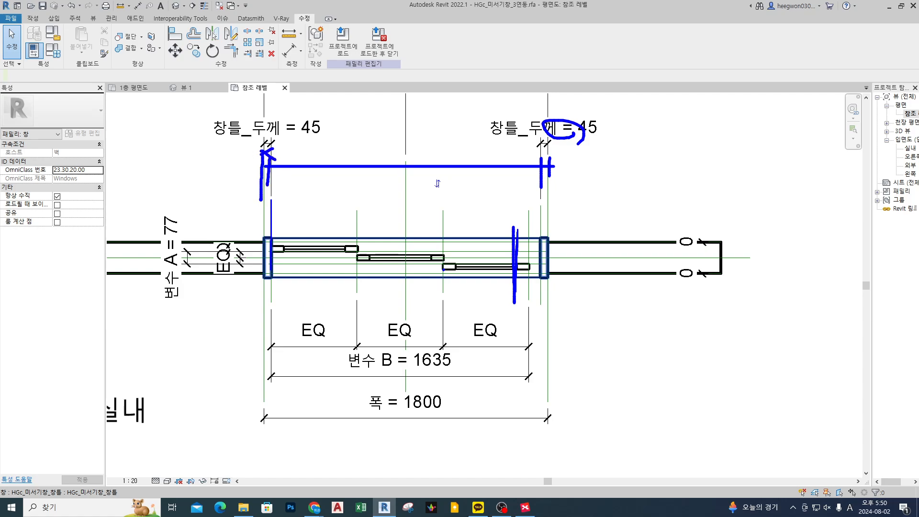
drag(443, 269, 444, 280)
drag(444, 277, 455, 282)
key(Escape)
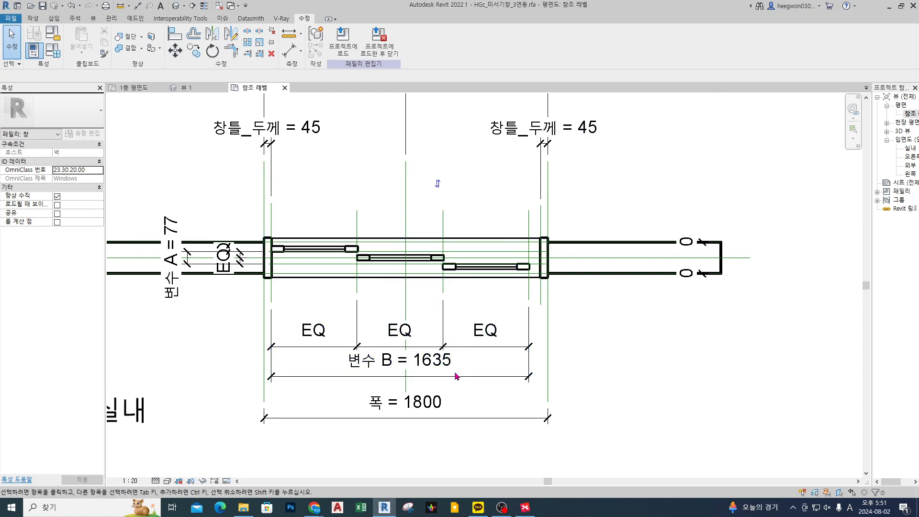
- Give parameter 변수 B the formula 폭 - (창틀_두께 * 2) - 유리틀_너비 in the family types and apply it
click(456, 377)
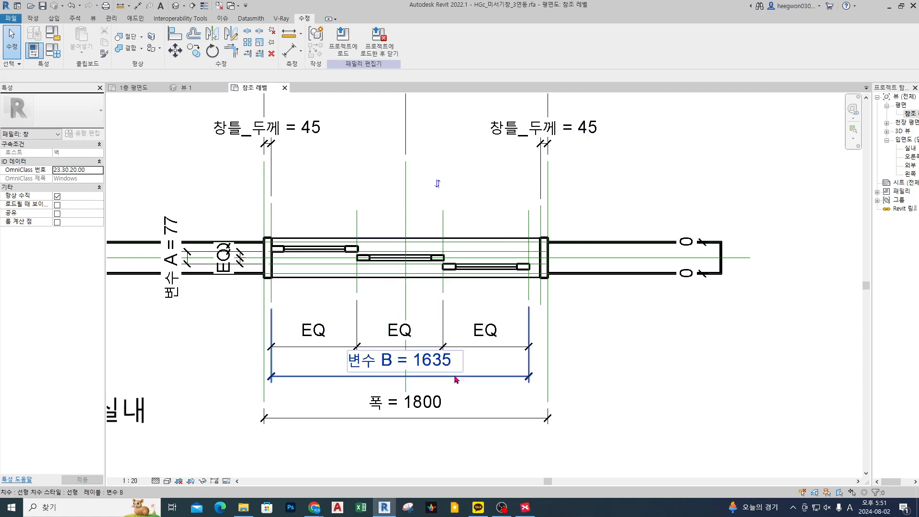
click(53, 50)
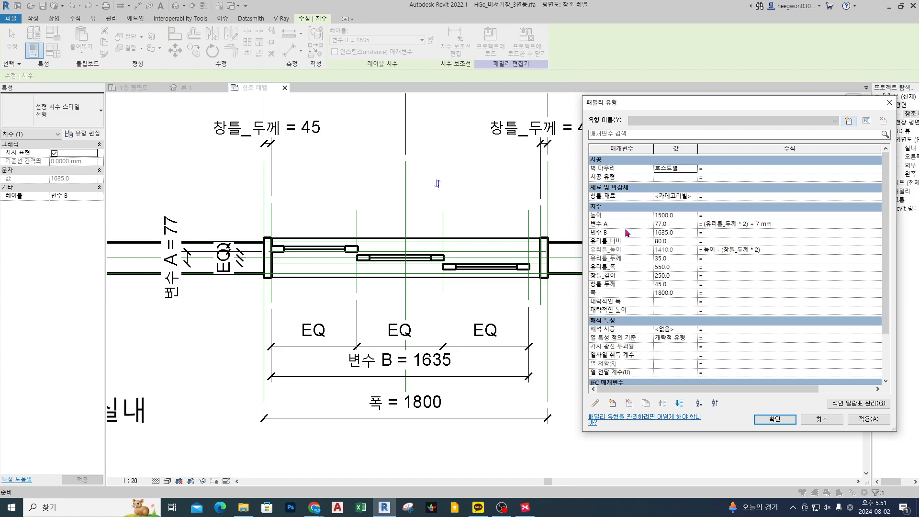
click(730, 234)
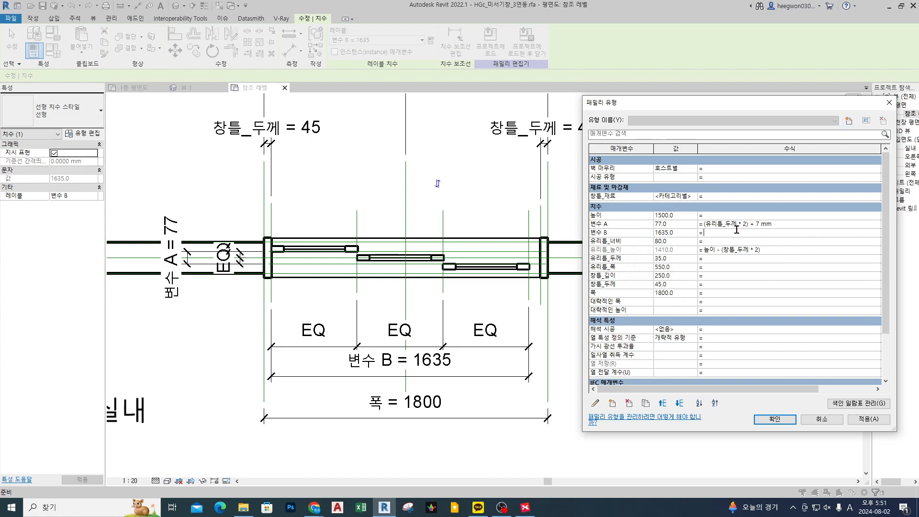
text(폭(창틀_두께*2)
click(710, 232)
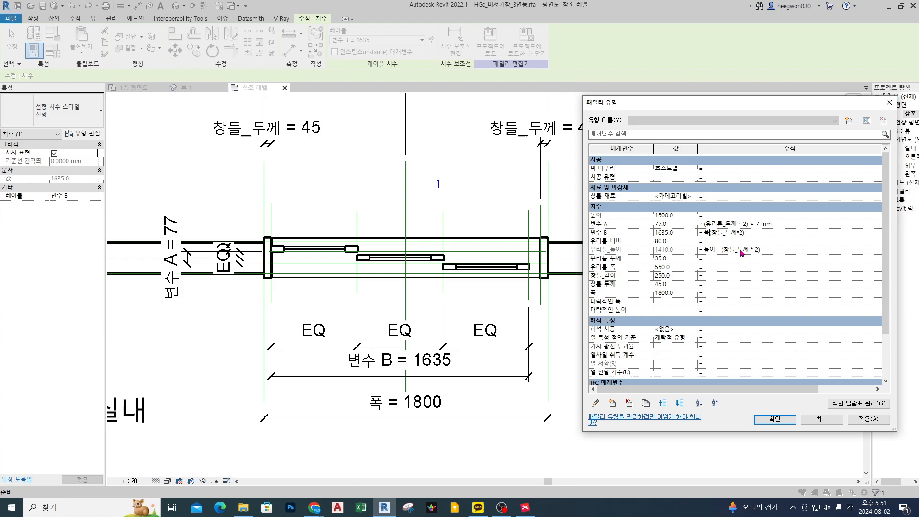
text(-)
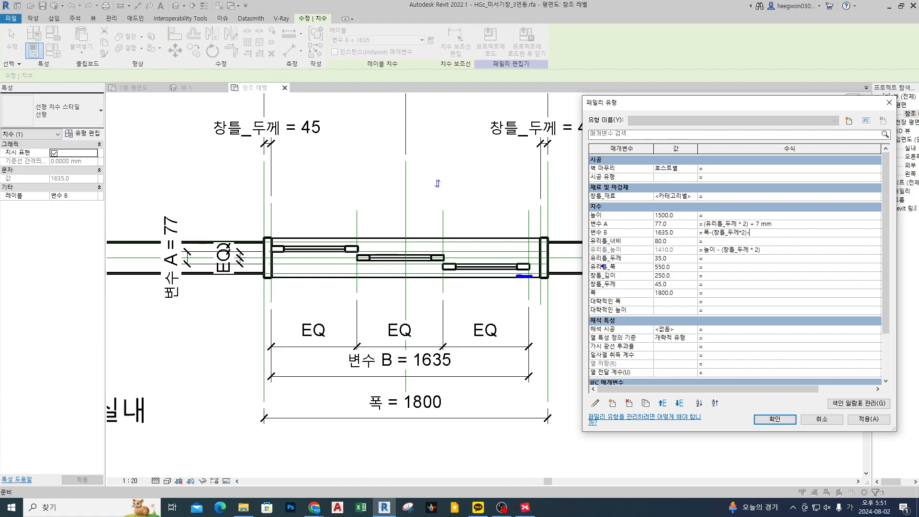
mouse_move(591, 272)
mouse_down()
mouse_move(614, 272)
mouse_move(637, 245)
mouse_up()
key(Escape)
text(유리틀_너비)
click(784, 242)
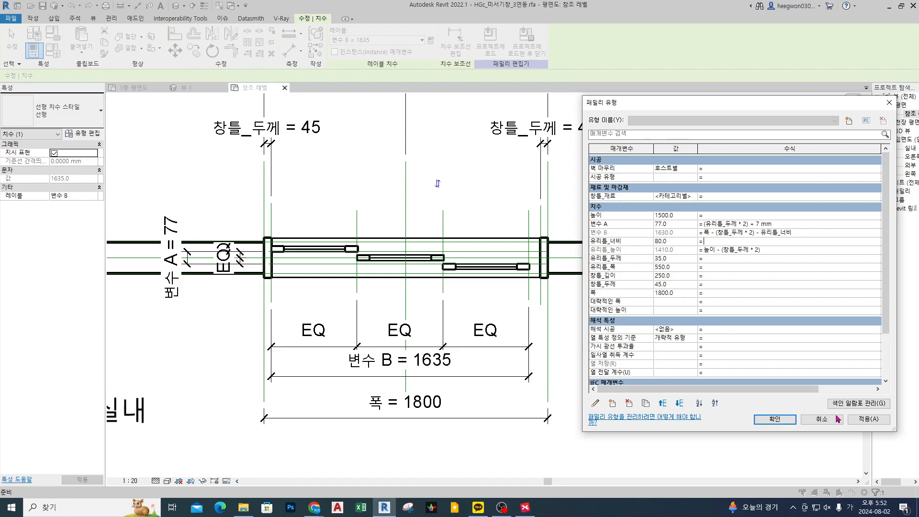
click(864, 420)
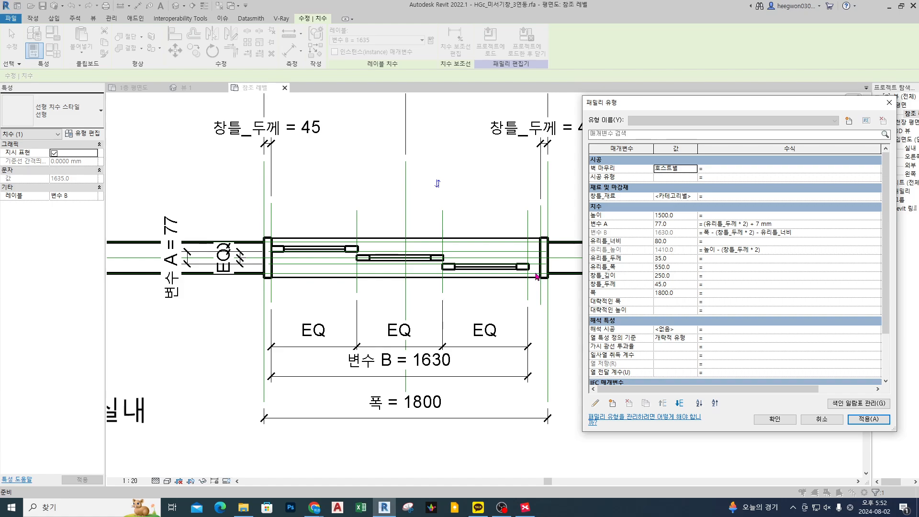
drag(278, 299, 369, 299)
drag(440, 294, 533, 290)
key(Escape)
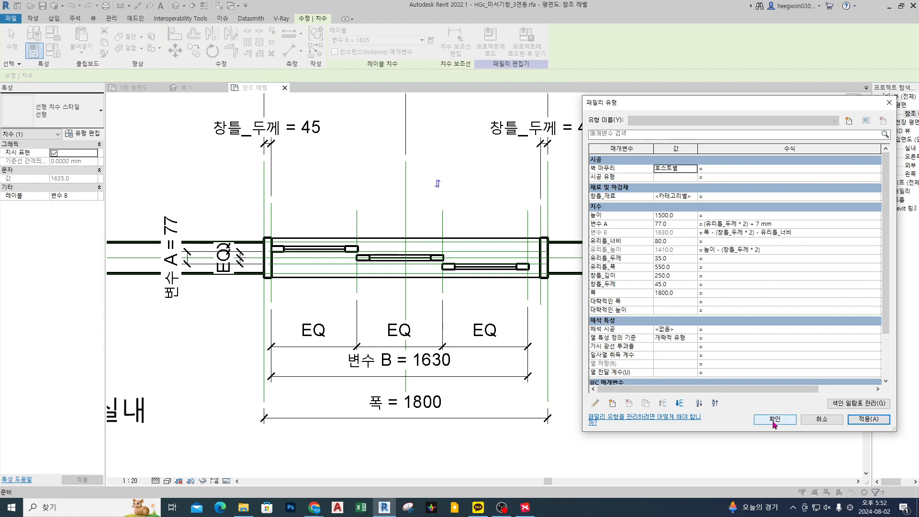
click(774, 421)
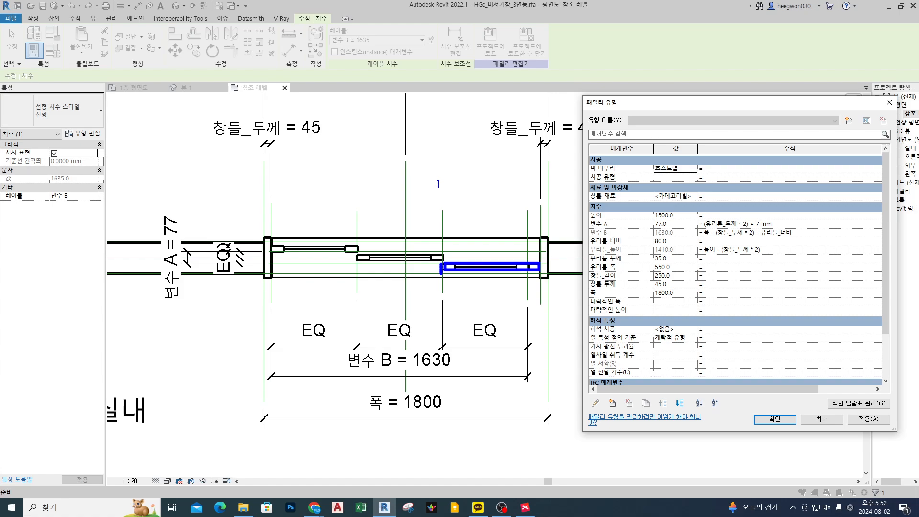
drag(264, 310, 269, 402)
drag(260, 288, 272, 332)
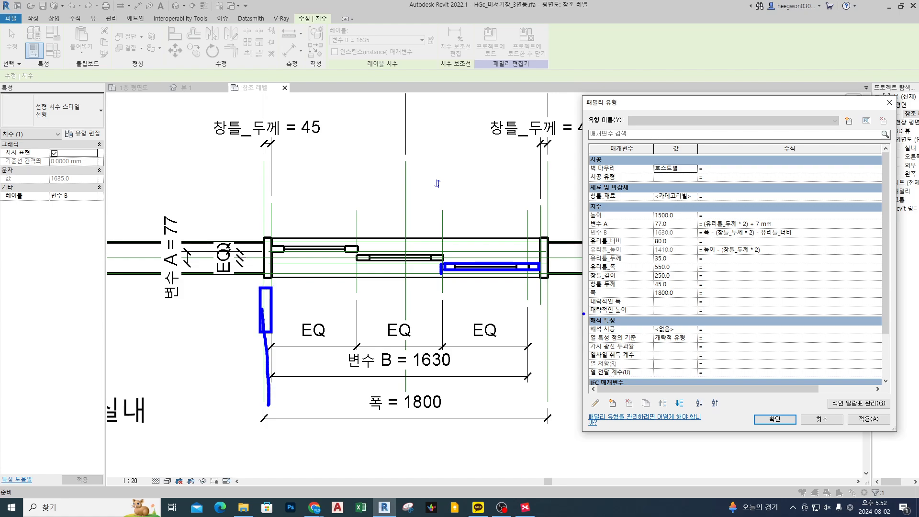
drag(549, 288, 542, 327)
mouse_move(271, 193)
mouse_down()
mouse_move(272, 201)
mouse_move(539, 194)
mouse_move(541, 204)
mouse_up()
drag(346, 201, 373, 193)
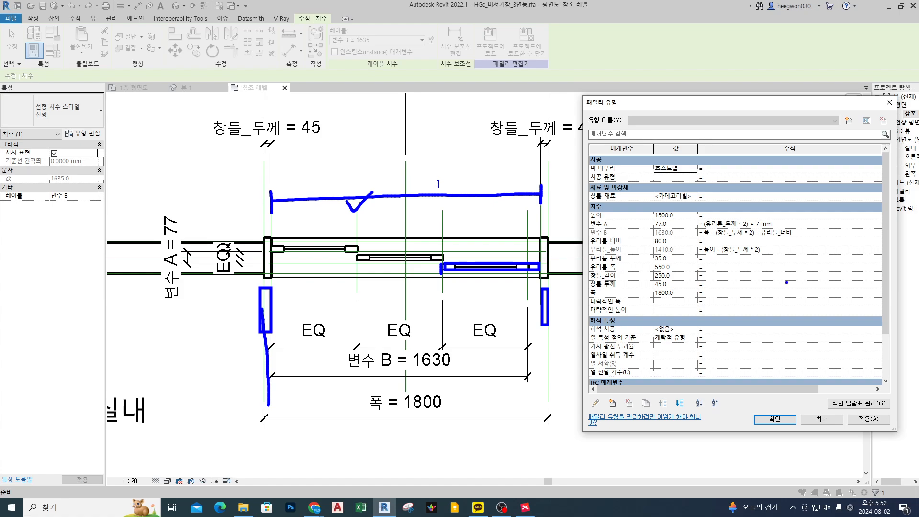
key(Escape)
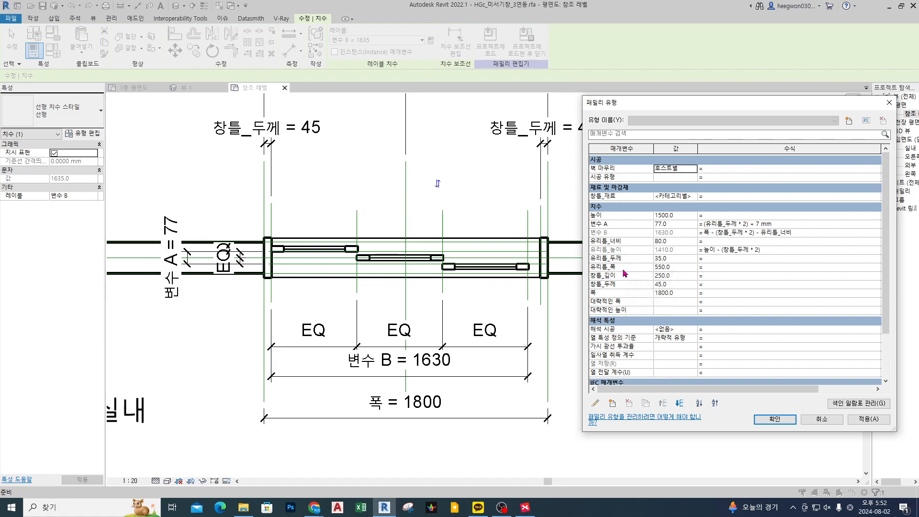
- Give the 유리틀_폭 parameter the formula (폭 - (창틀_두께 * 2)) / 3 and apply it
click(730, 267)
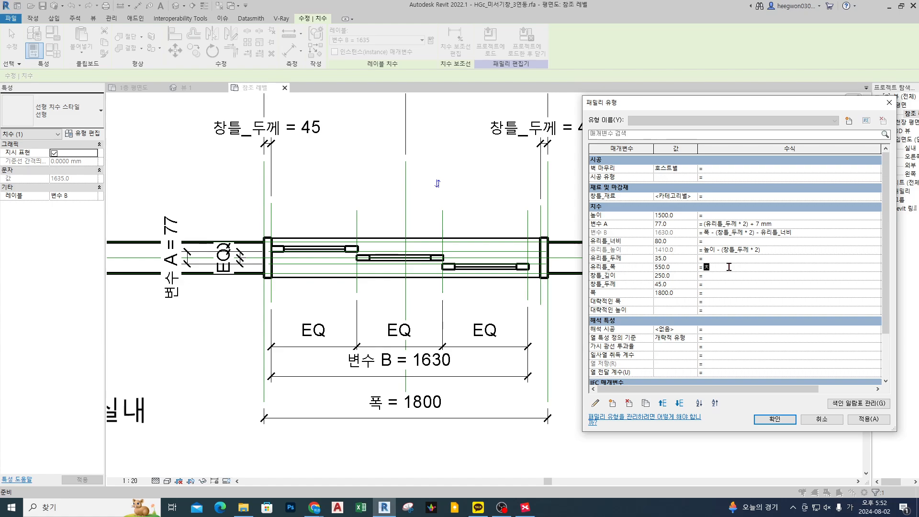
text(폭-(창틀_두께*2)
key(Home)
text(()
text())
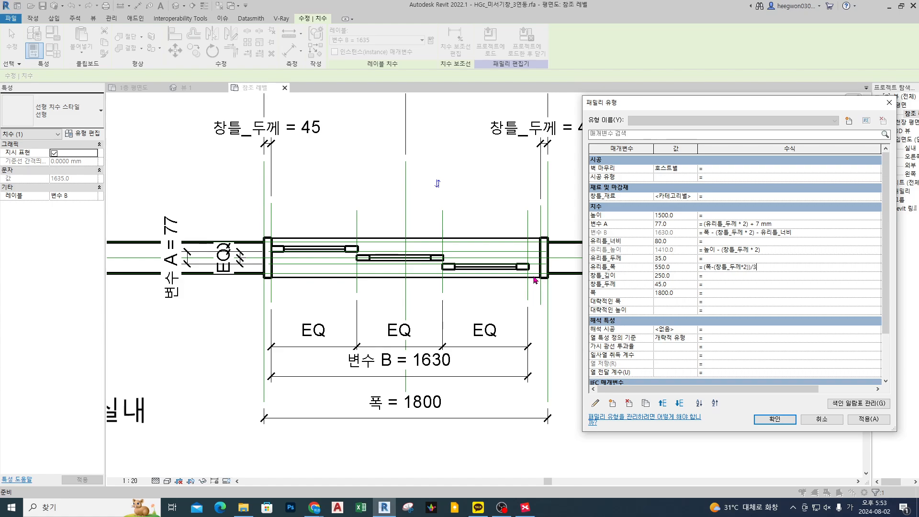
key(Tab)
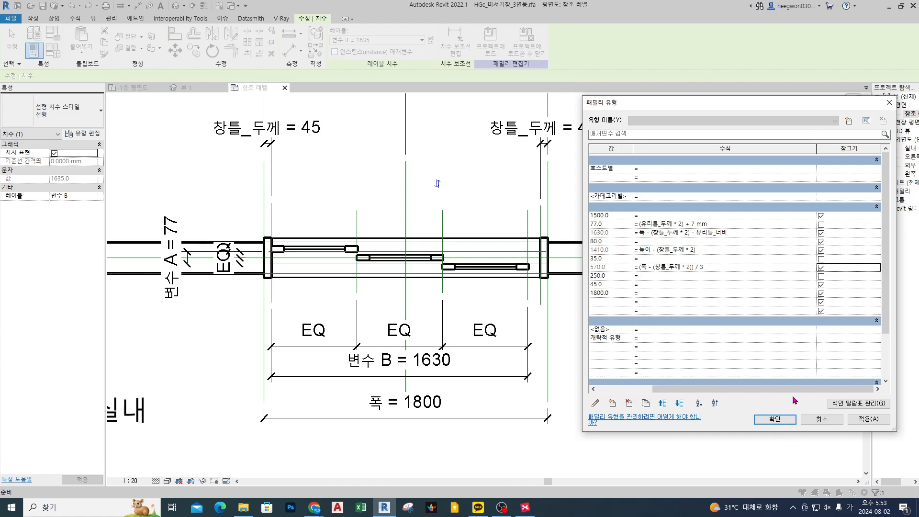
click(862, 421)
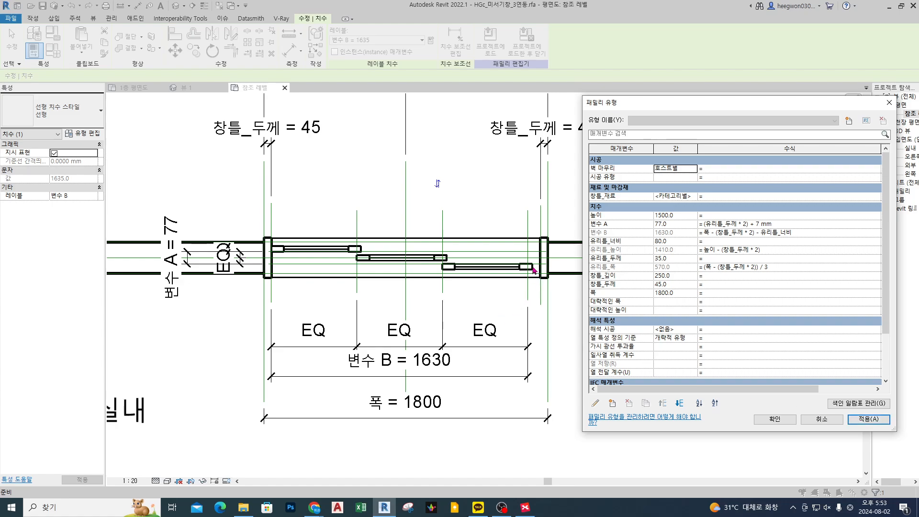
- Change the 유리틀_폭 formula to (폭 - 창틀_두께) / 3 and apply it
click(748, 249)
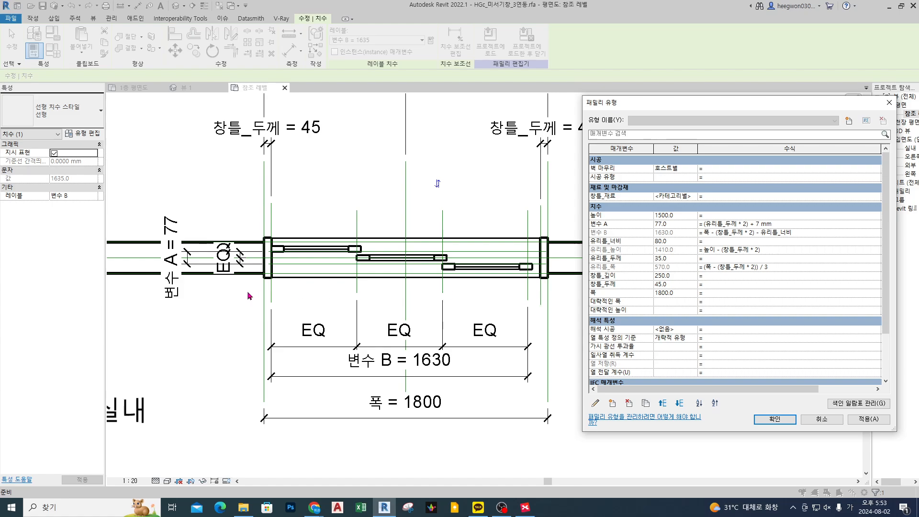
click(748, 267)
key(BackSpace)
key(BackSpace)
key(BackSpace)
key(BackSpace)
key(BackSpace)
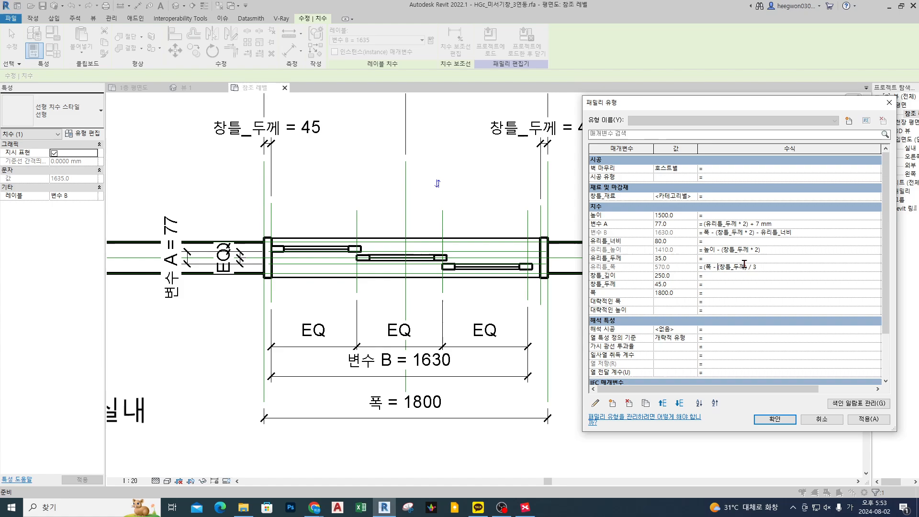
key(Left)
key(Left)
key(Left)
key(Left)
key(Left)
key(BackSpace)
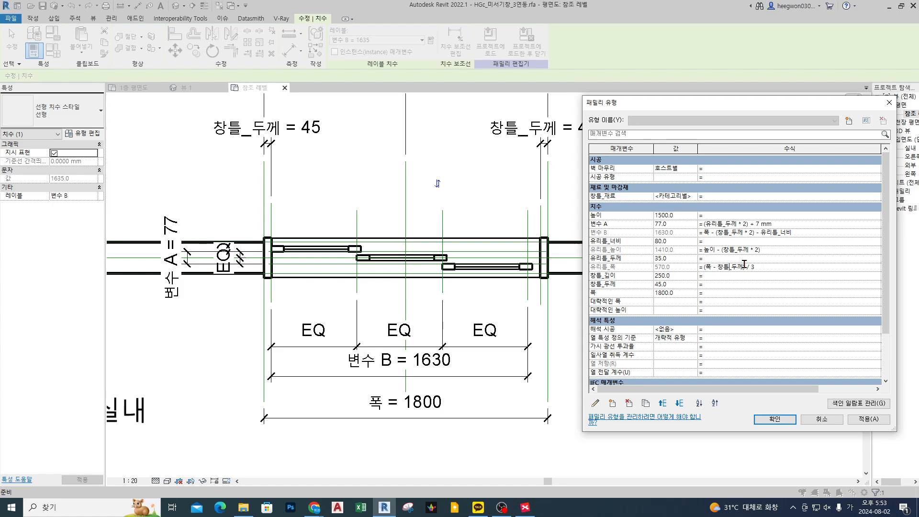
click(869, 419)
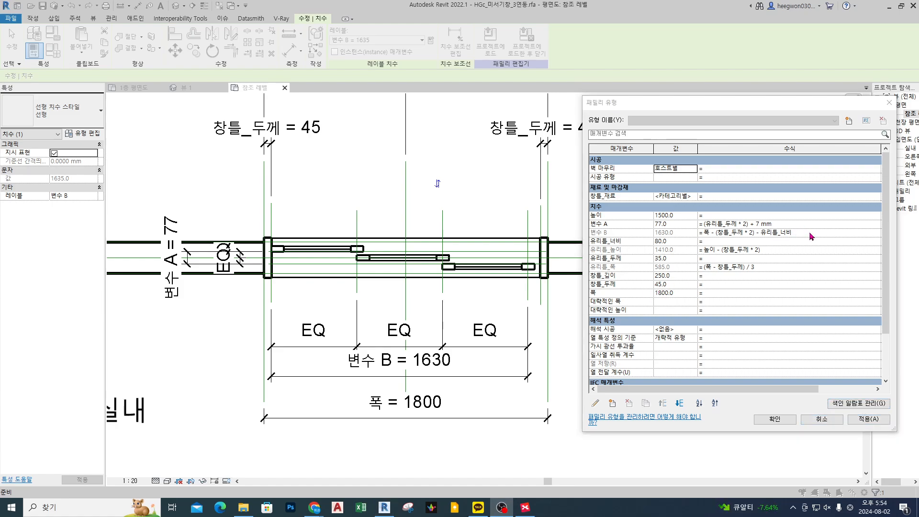
- Replace the 유리틀_폭 formula with (변수 B / 3) + 유리틀_너비, apply it and accept the family types
click(809, 232)
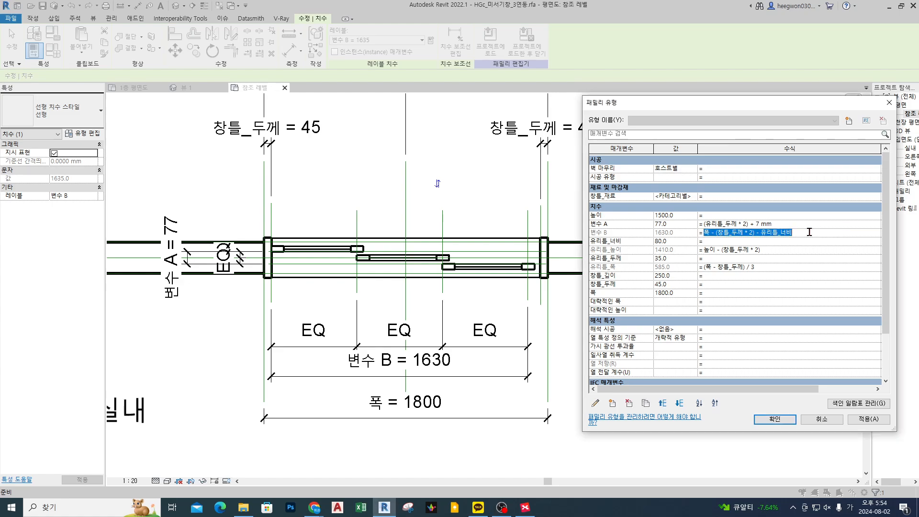
click(802, 251)
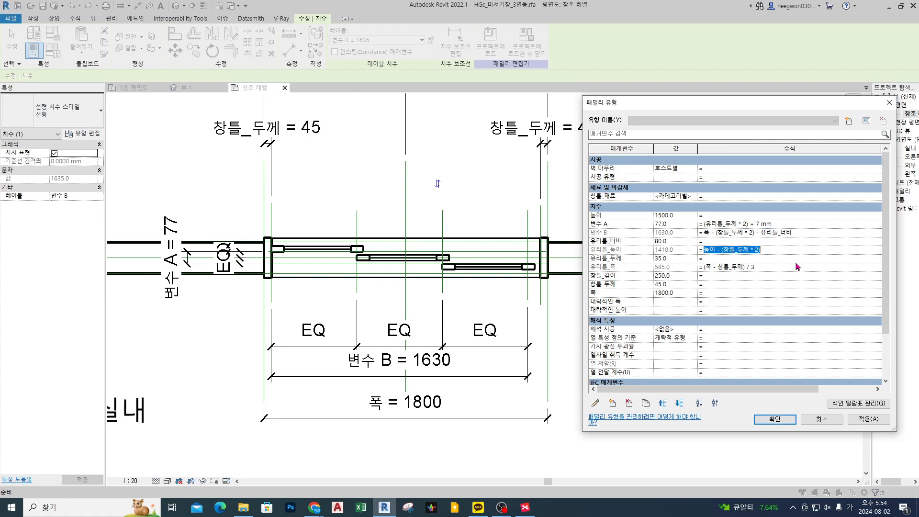
click(790, 267)
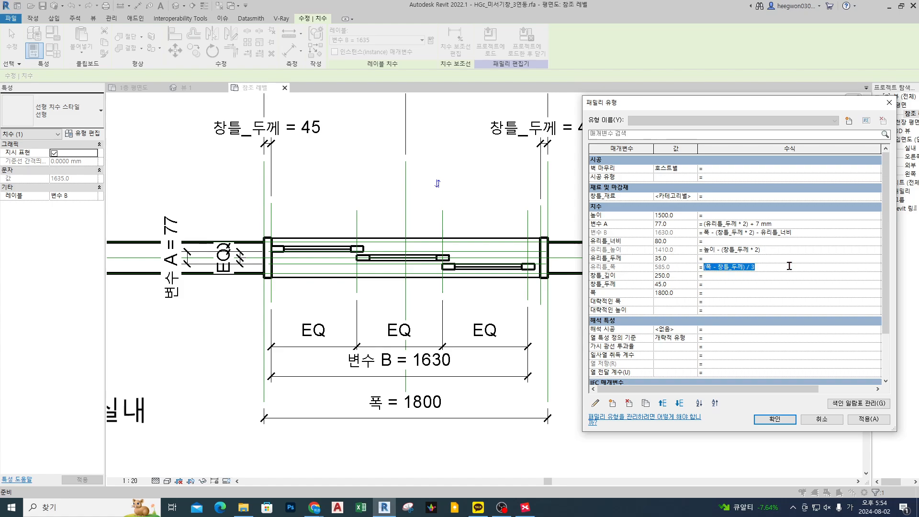
key(Delete)
text(변수 B/3))
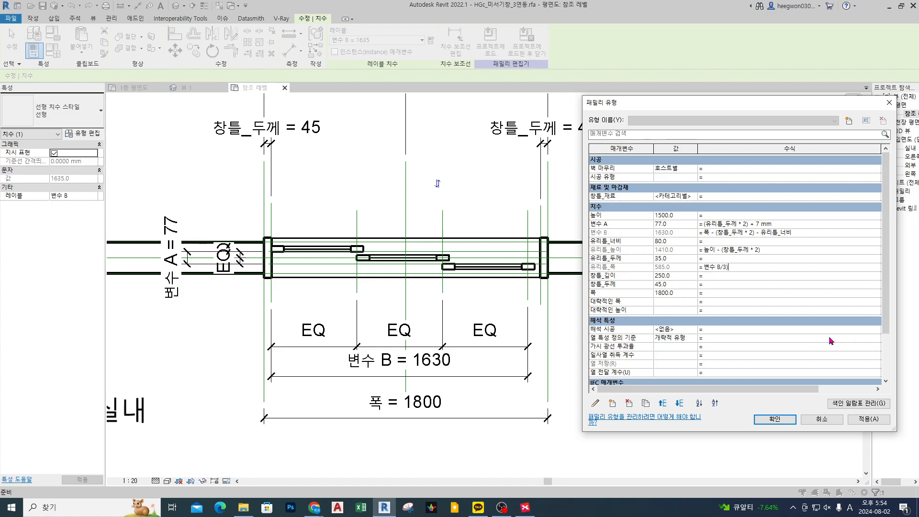
key(Home)
text(()
key(End)
text(-)
key(Hangul)
text(유리틀_너비)
click(871, 420)
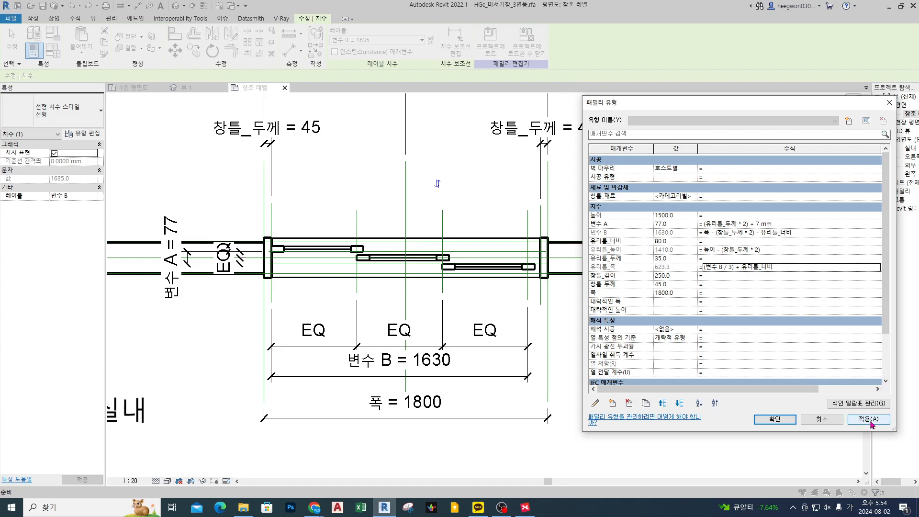
click(766, 420)
click(557, 300)
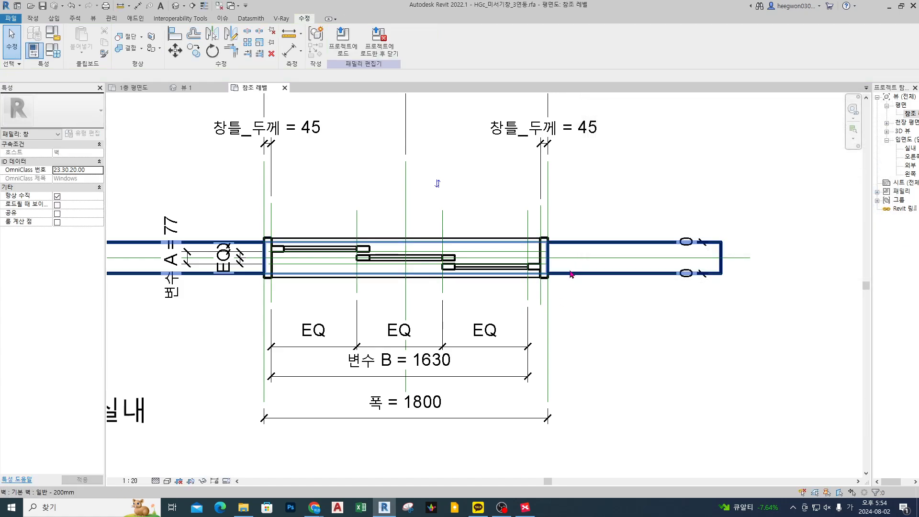
- Reopen the family types, change the 변수 A formula to 유리틀_두께 + (5 mm * 2) and apply it
middle_drag(174, 289, 286, 294)
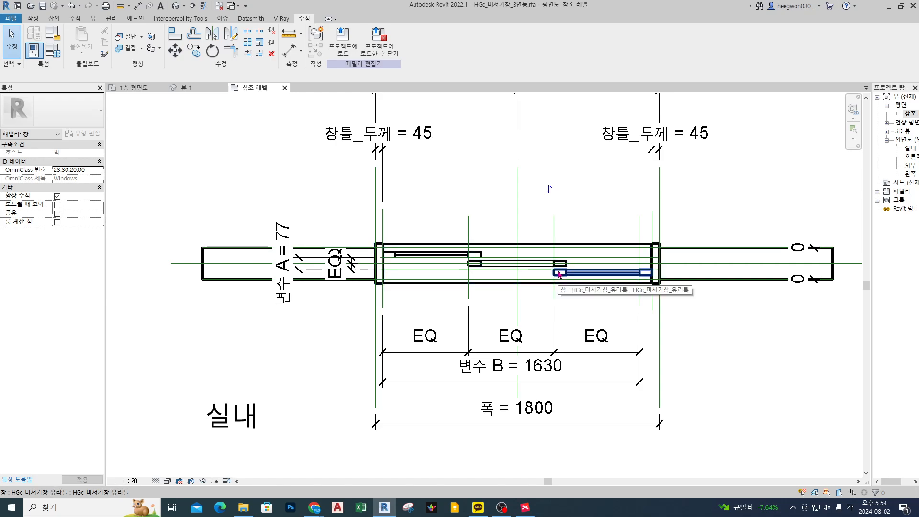
scroll(468, 263, up, 2)
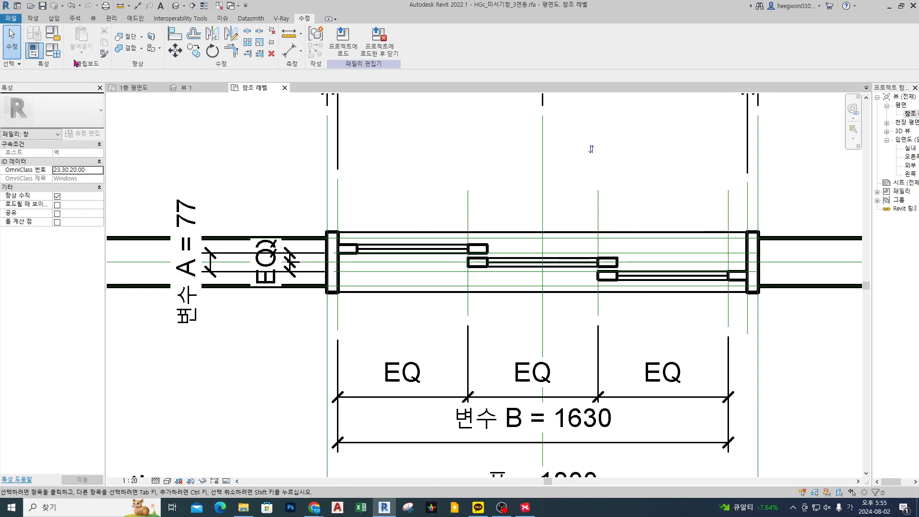
click(53, 50)
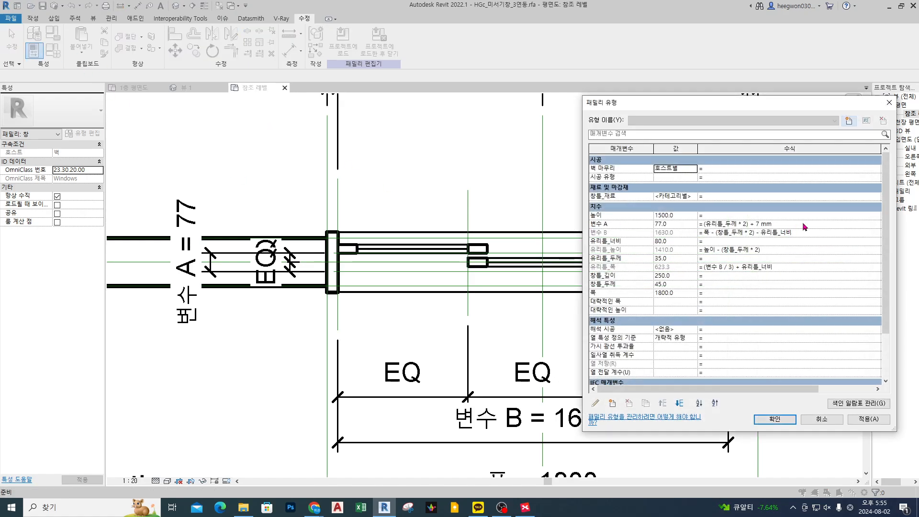
click(804, 224)
click(739, 224)
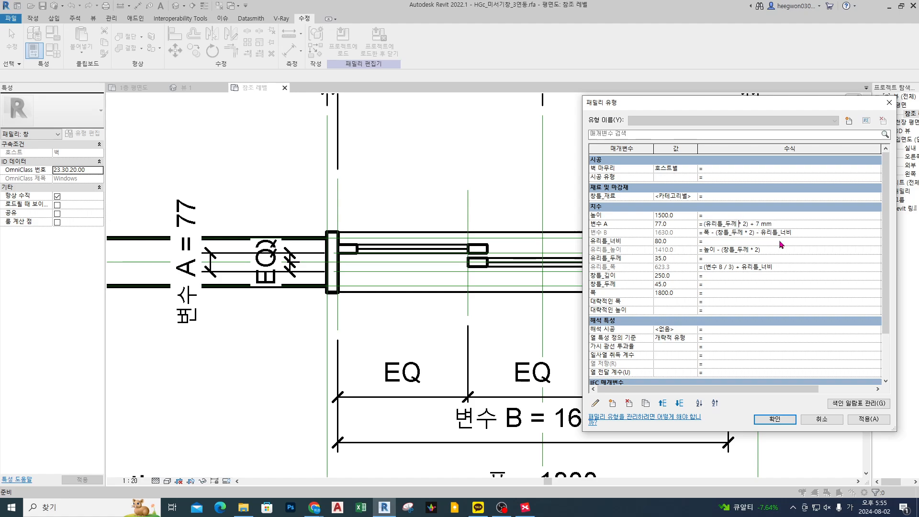
drag(739, 224, 750, 224)
key(BackSpace)
key(BackSpace)
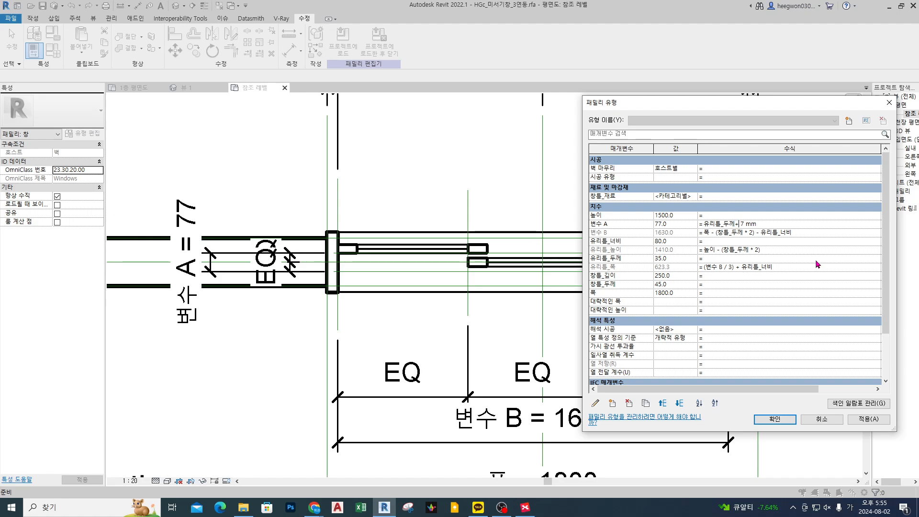
key(Left)
key(shift+End)
key(Delete)
key(BackSpace)
click(879, 419)
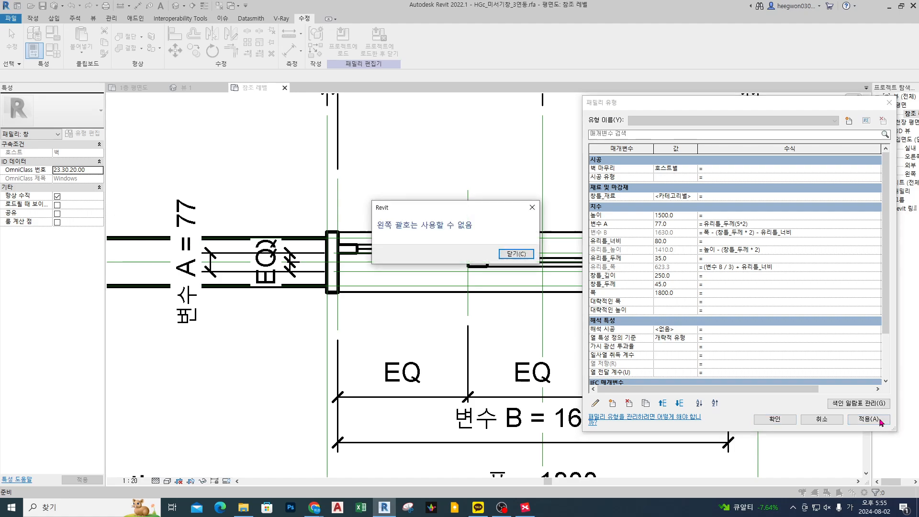
click(516, 253)
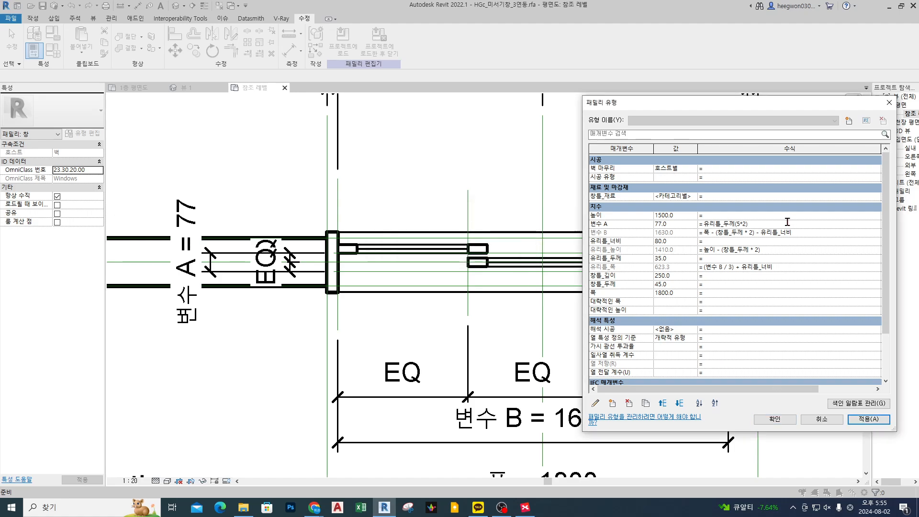
click(733, 224)
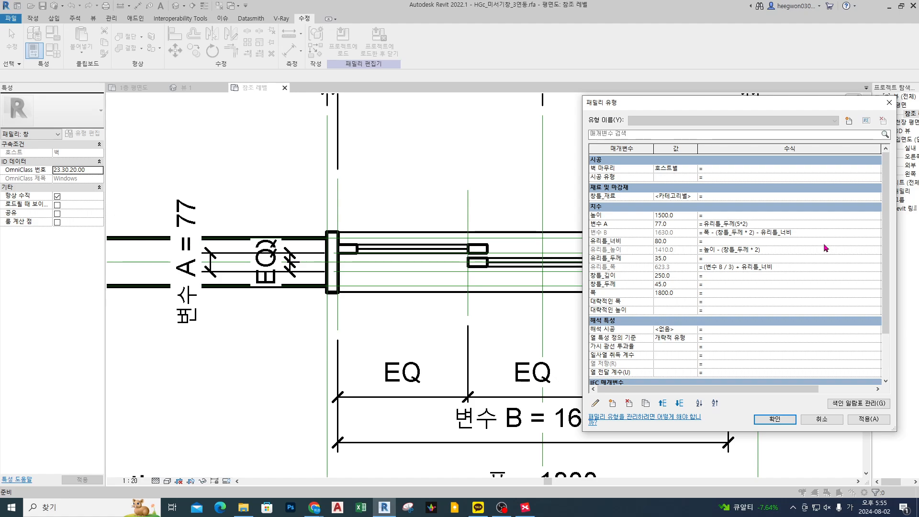
text(+)
click(879, 420)
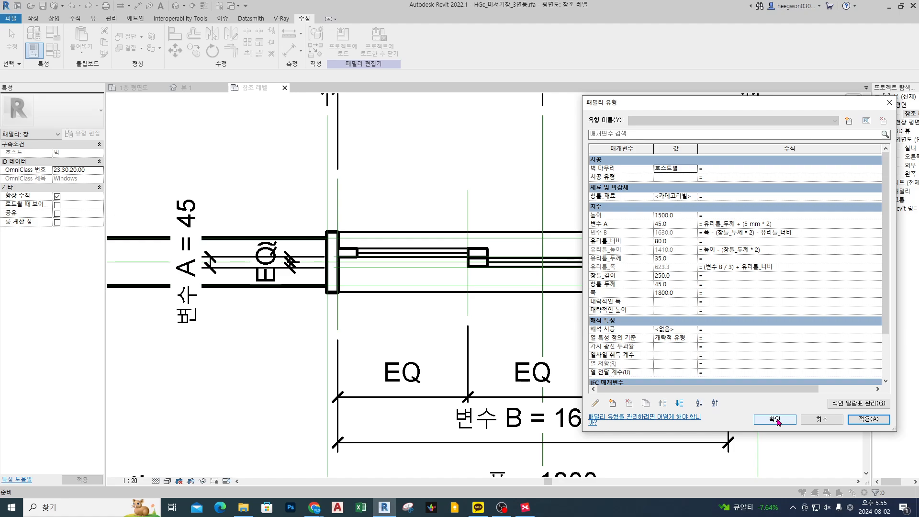
- Shorten the 변수 A formula to just 유리틀_두께 and apply it
click(736, 224)
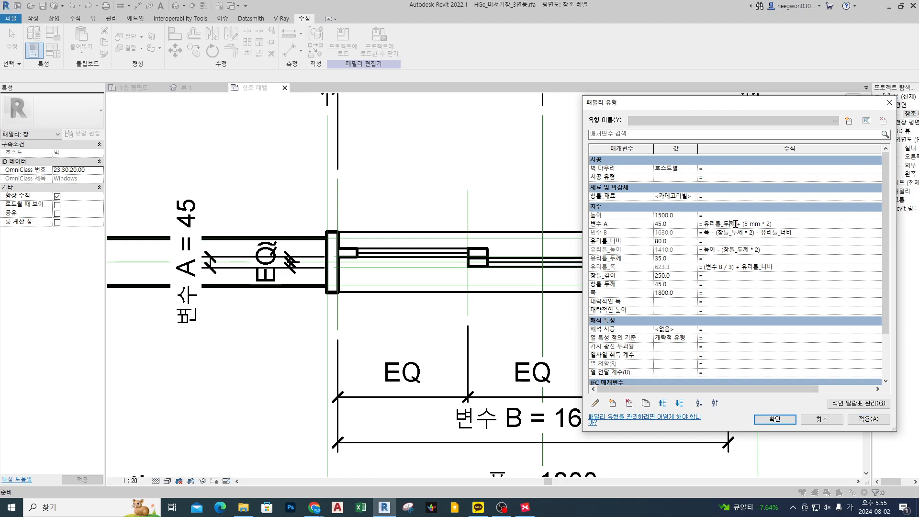
drag(736, 224, 822, 236)
key(BackSpace)
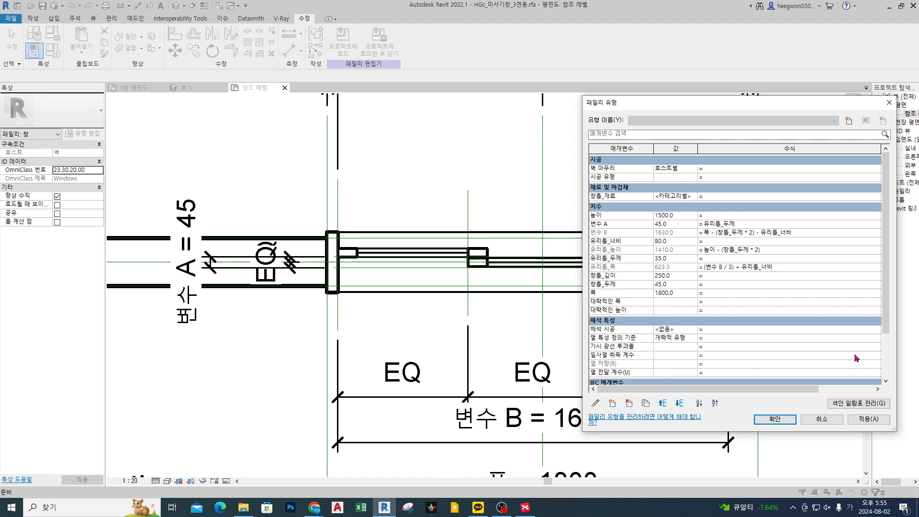
click(868, 421)
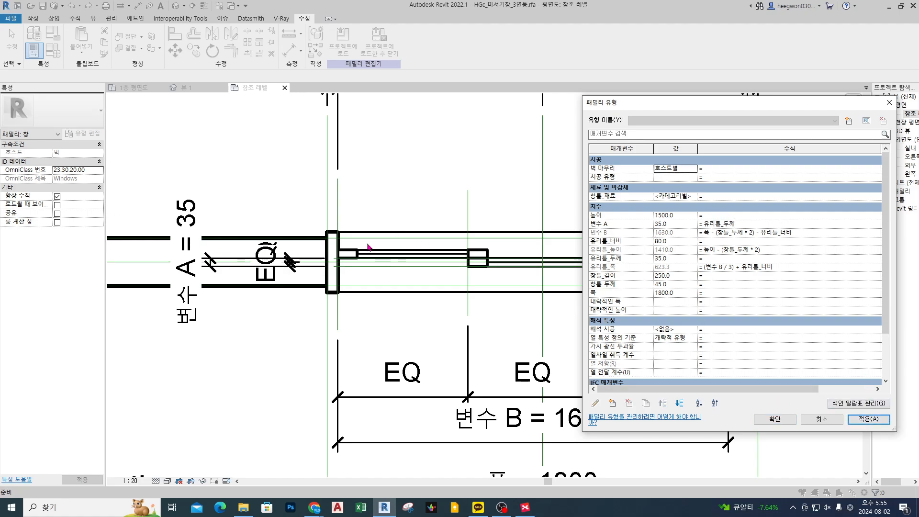
- Set the glass frame thickness 유리틀_두께 to 45 mm and apply it
click(622, 224)
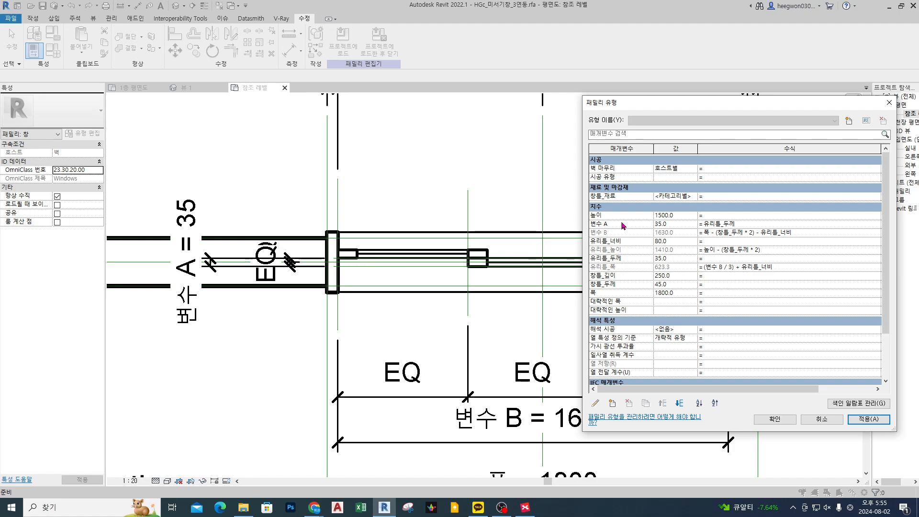
click(637, 267)
click(637, 256)
click(639, 259)
click(675, 258)
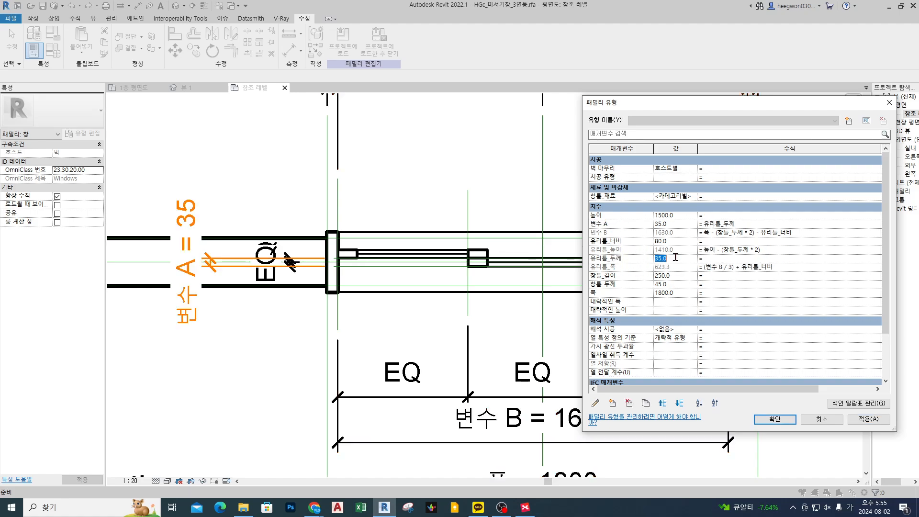
text(45)
click(870, 419)
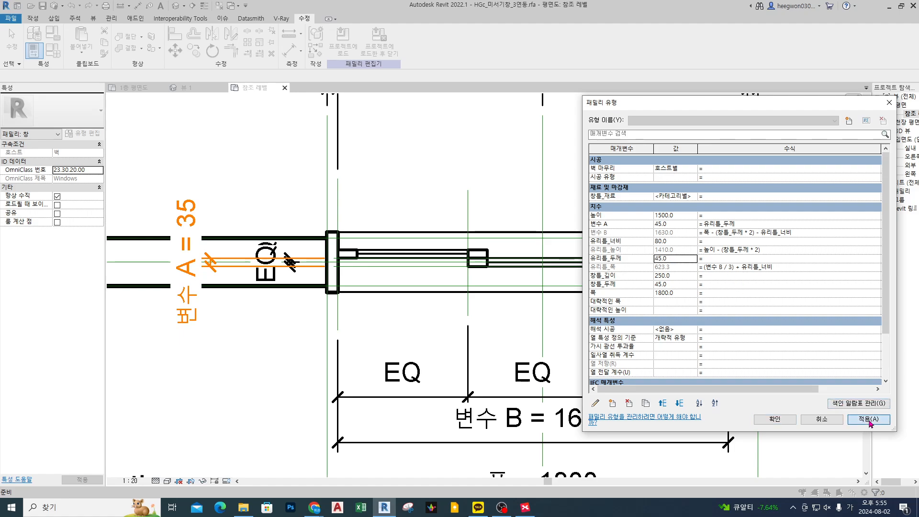
- Set the glass frame thickness 유리틀_두께 to 40 mm and apply it
click(682, 260)
text(40)
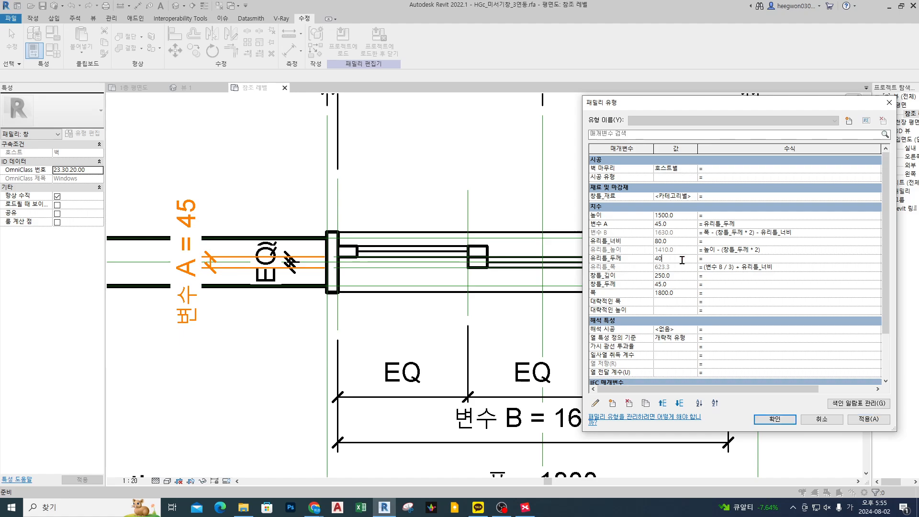
click(870, 420)
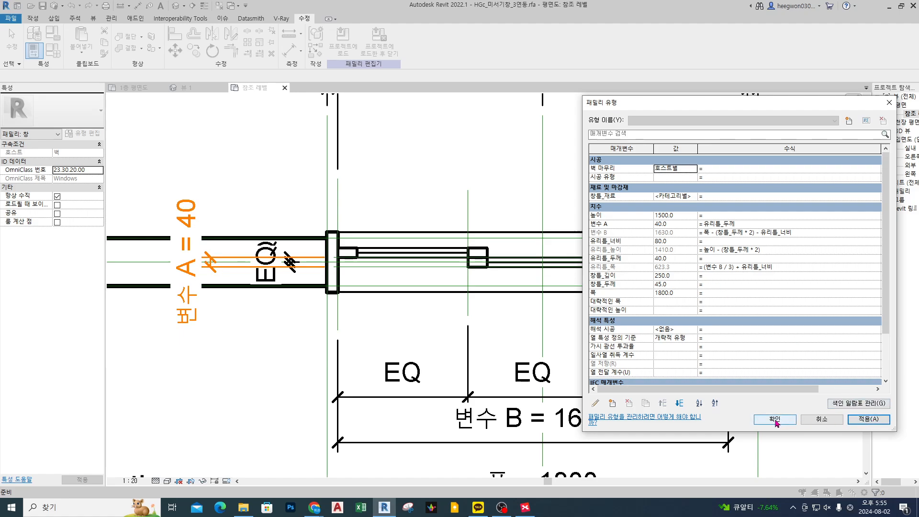
- Close the family types and set the overall 폭 (width) dimension in the plan to 1600 mm
click(776, 420)
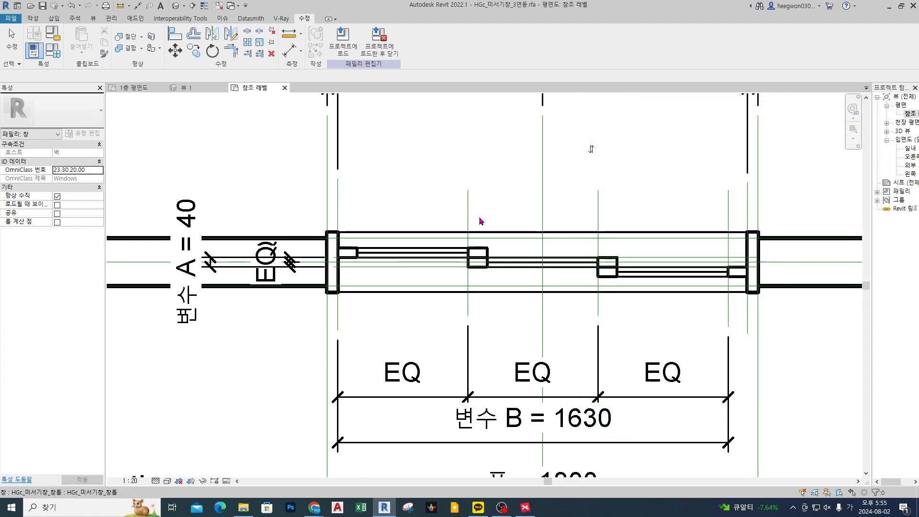
scroll(537, 371, down, 3)
click(526, 357)
click(522, 353)
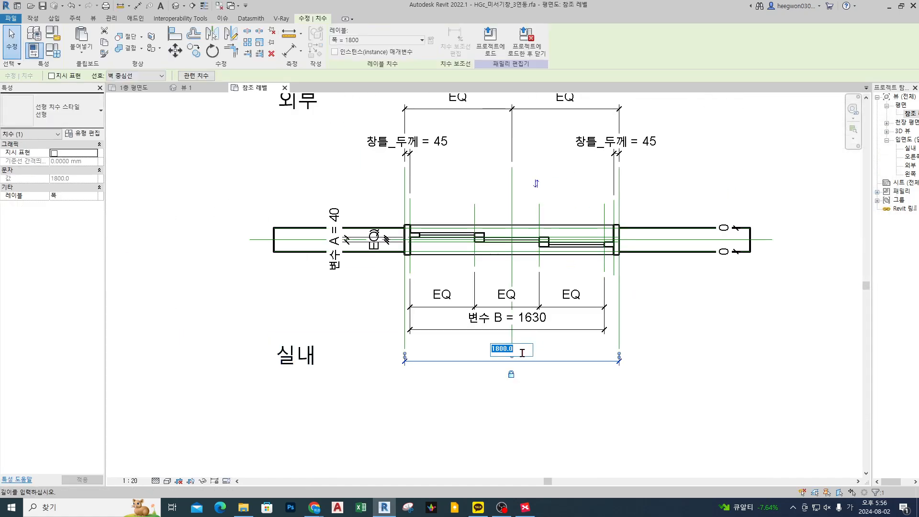
text(1600)
key(Return)
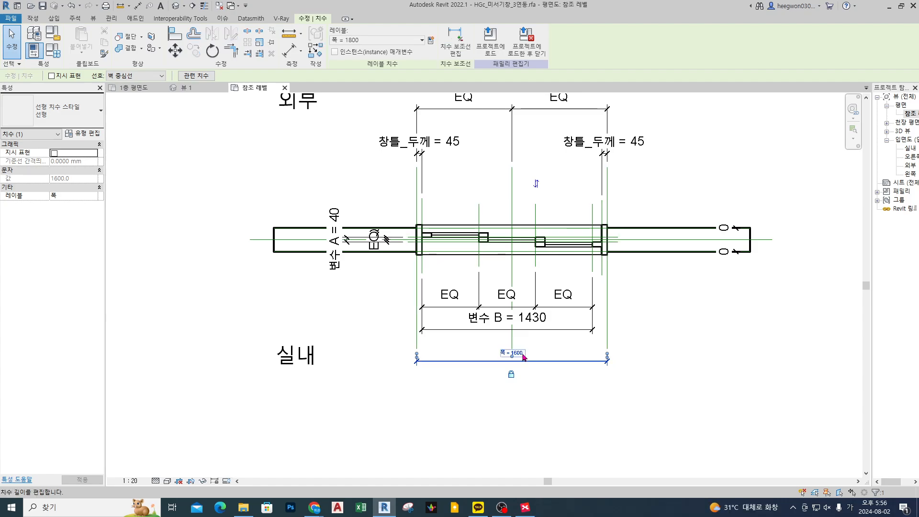
click(669, 365)
scroll(456, 239, up, 3)
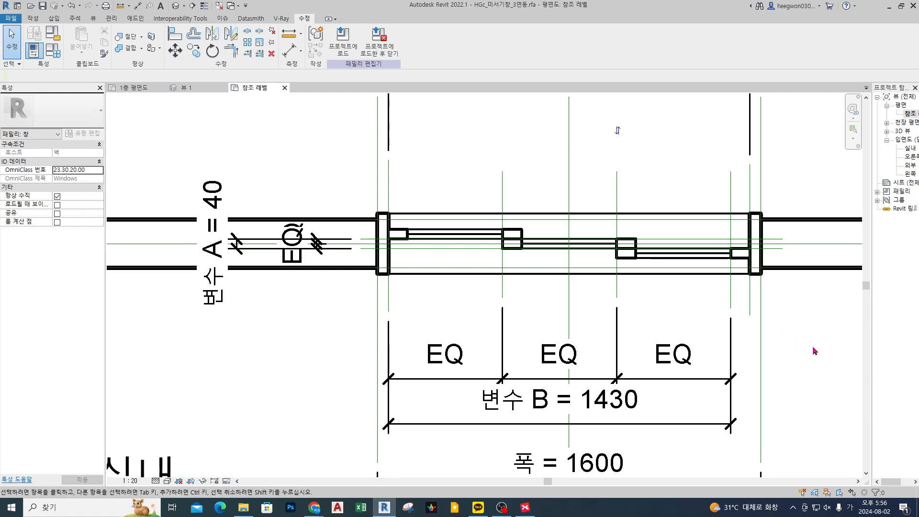
- Reopen the family types, set the glass frame thickness 유리틀_두께 to 15 mm and apply it
scroll(747, 338, down, 4)
middle_drag(797, 332, 568, 291)
scroll(594, 297, up, 1)
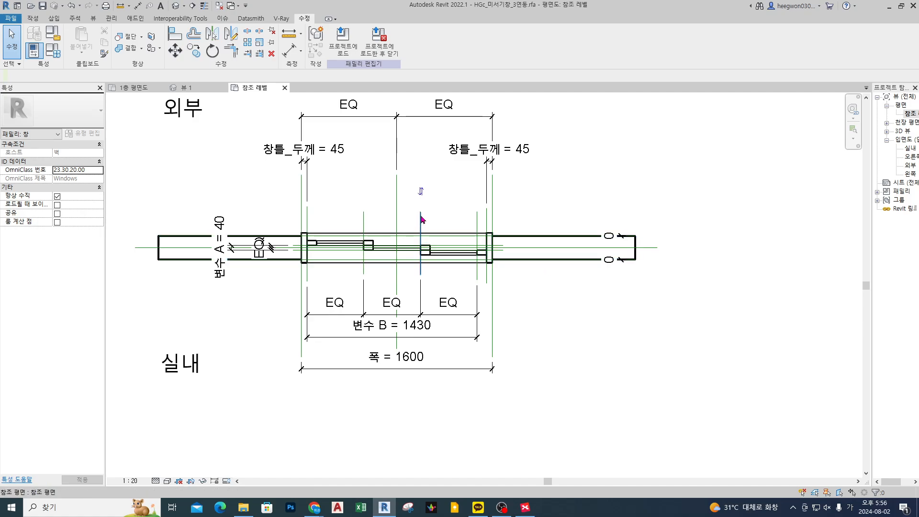
scroll(371, 252, up, 2)
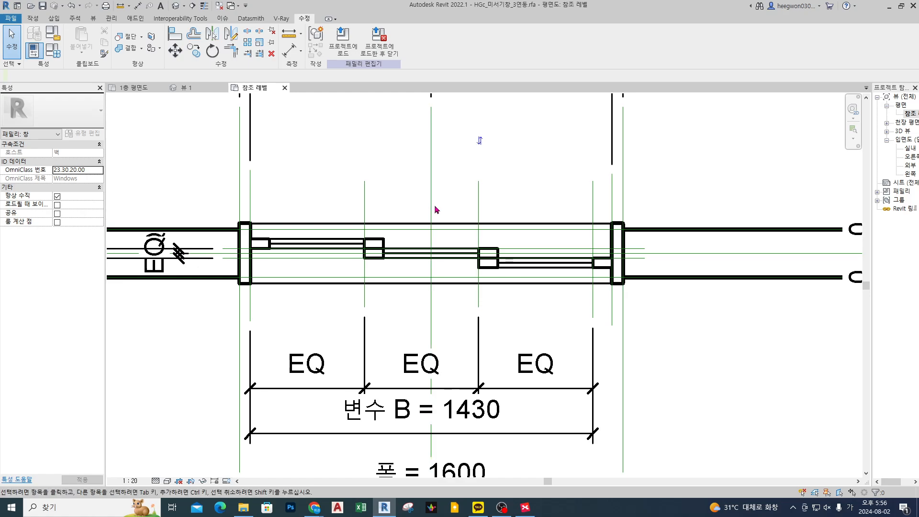
scroll(741, 355, down, 2)
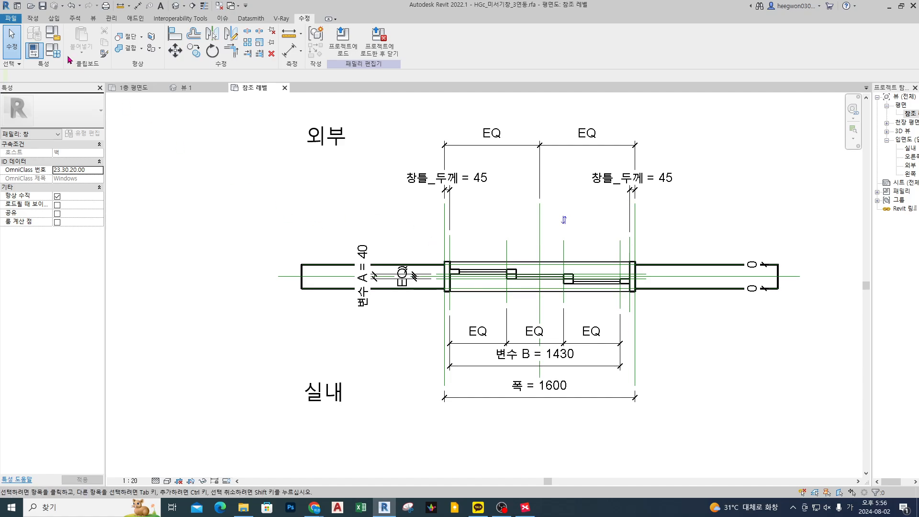
click(53, 50)
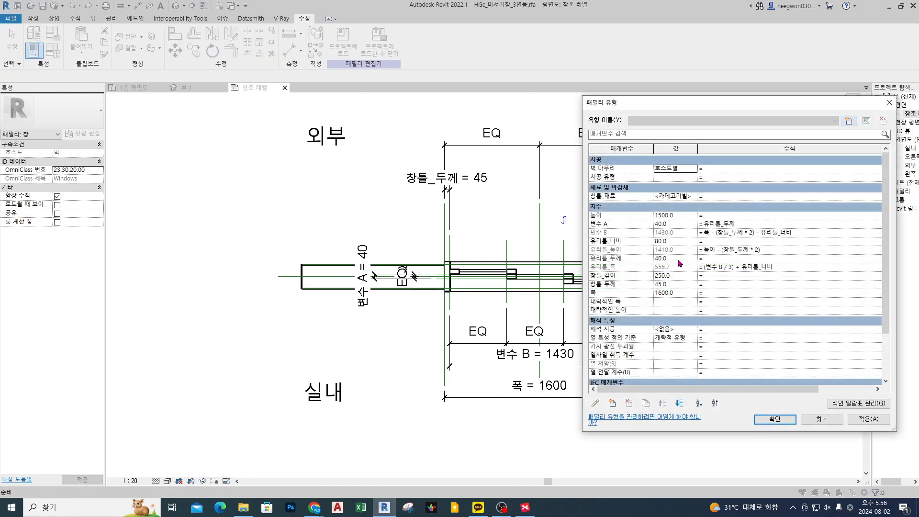
click(678, 258)
text(1)
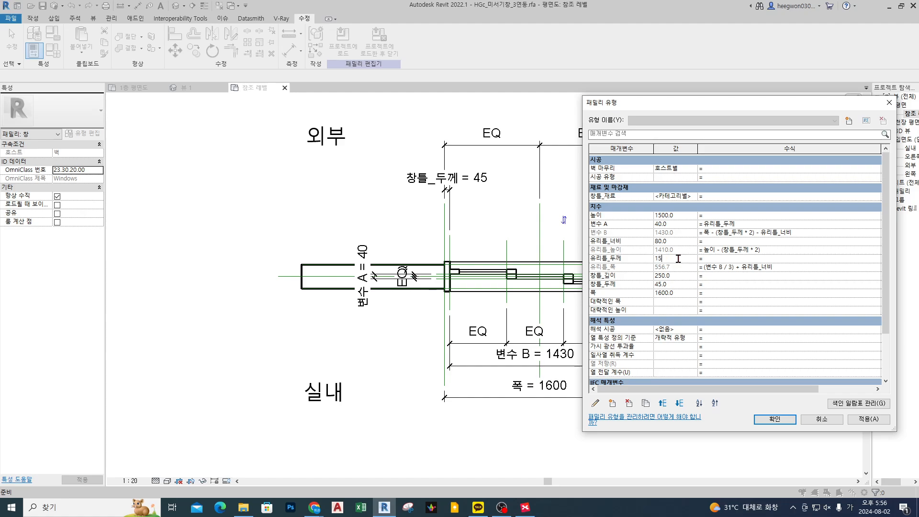
text(5)
click(869, 420)
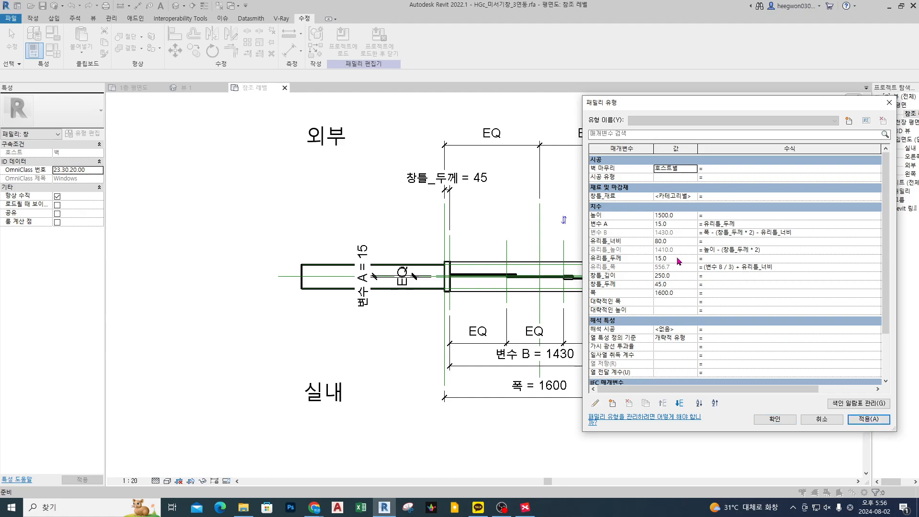
- Set the glass frame thickness 유리틀_두께 to 10 mm and apply it
click(684, 224)
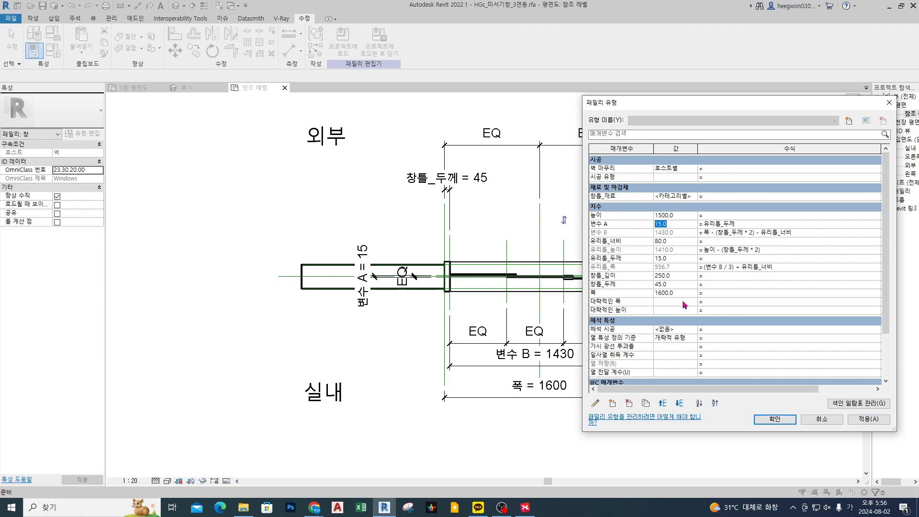
click(683, 258)
text(10)
key(Tab)
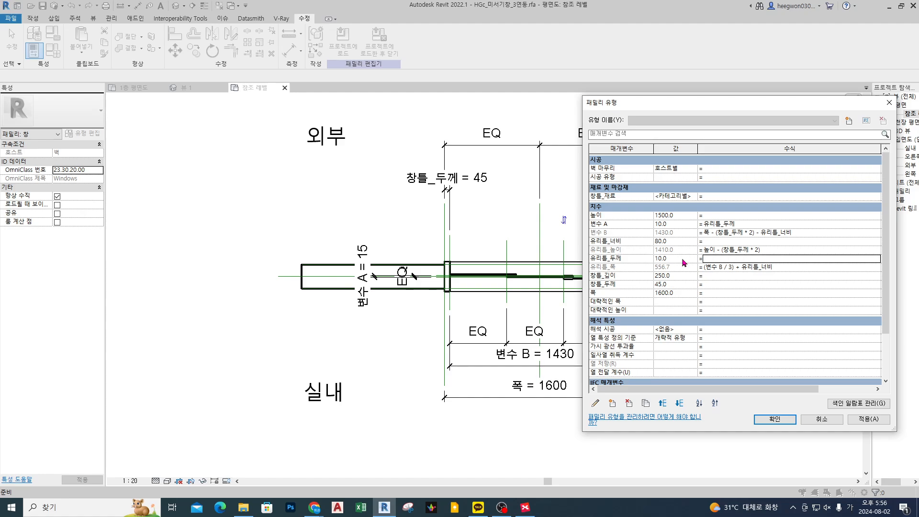
click(869, 419)
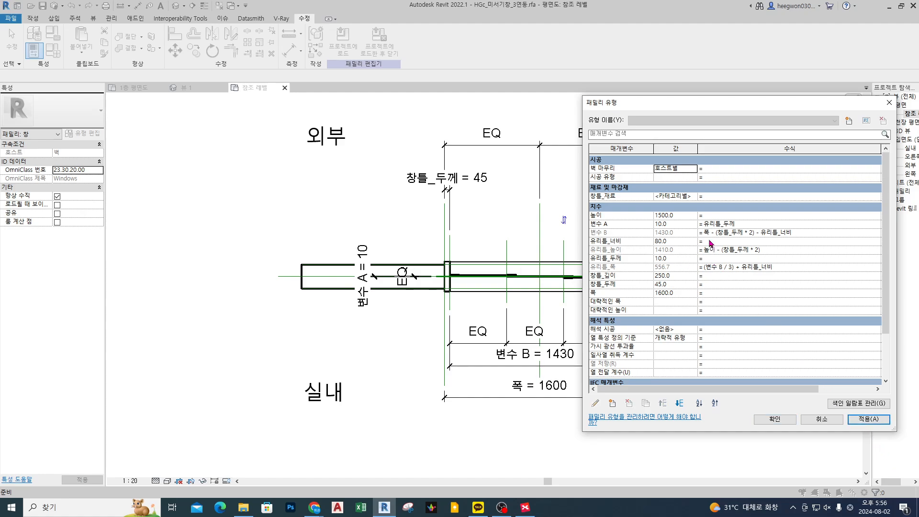
- Set the window frame depth 창틀_깊이 to 60 mm, apply it and close the family types
click(680, 225)
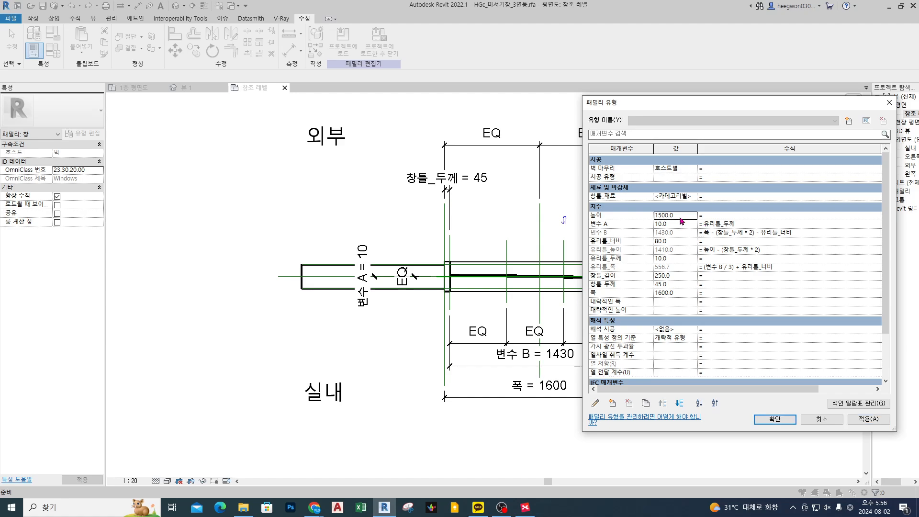
double_click(680, 225)
click(676, 286)
click(680, 277)
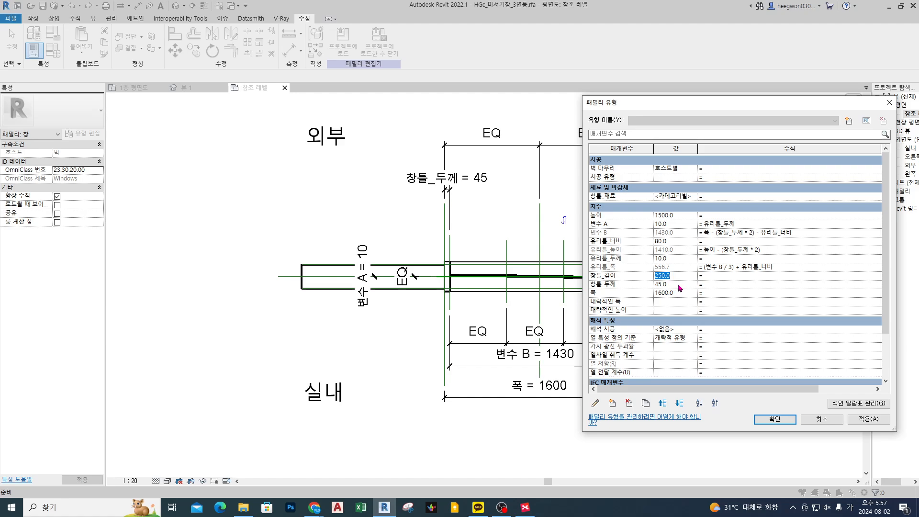
text(60)
click(875, 420)
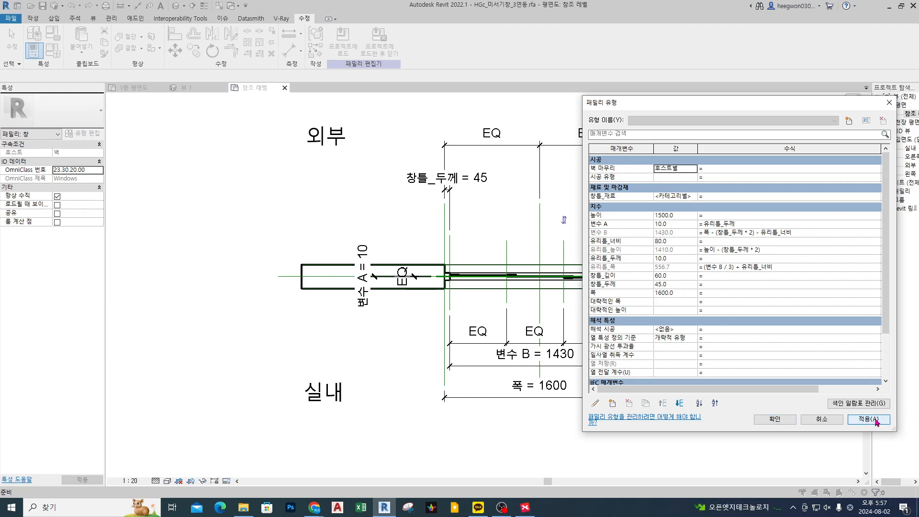
click(821, 419)
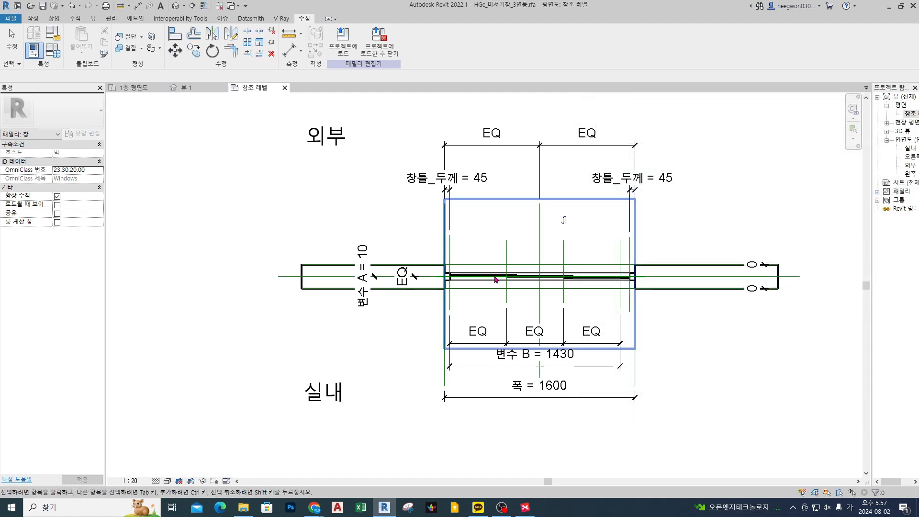
- Switch the plan view to thin lines to see the frame and glass panel edges clearly
scroll(450, 275, up, 6)
middle_drag(553, 356, 445, 295)
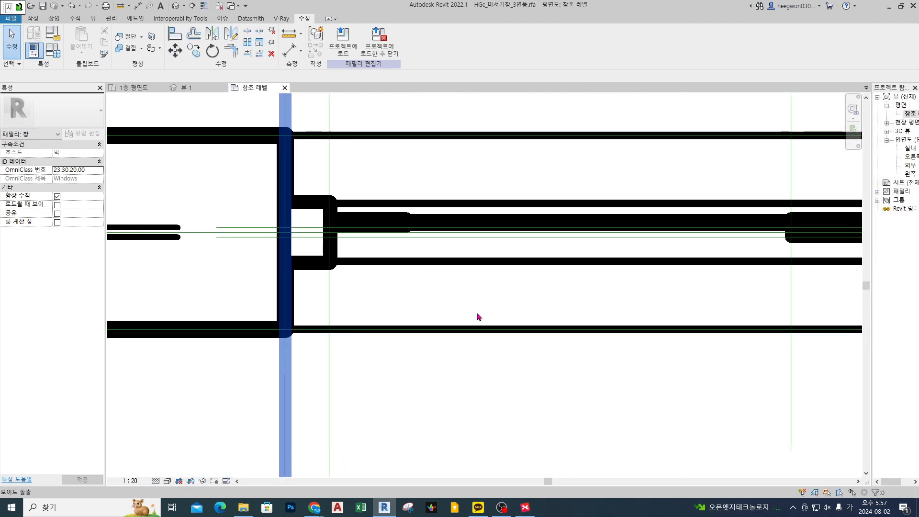
scroll(404, 236, down, 2)
key(t)
key(l)
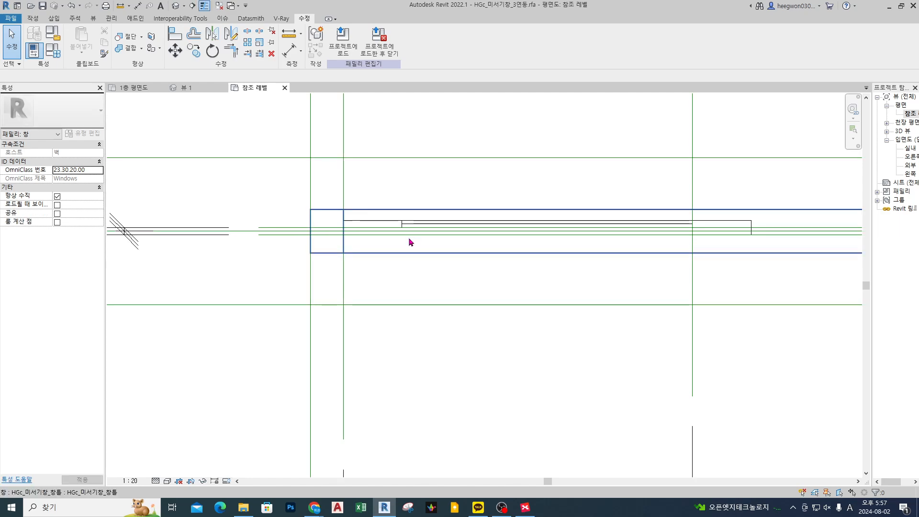
- Check the type properties of the nested window frame HGc_미서기창_창틀, leaving them as they are
click(350, 210)
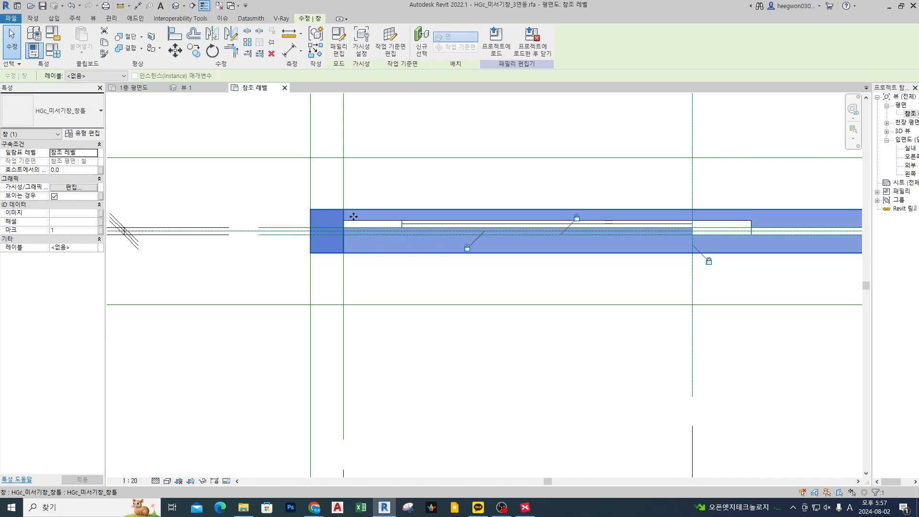
click(87, 134)
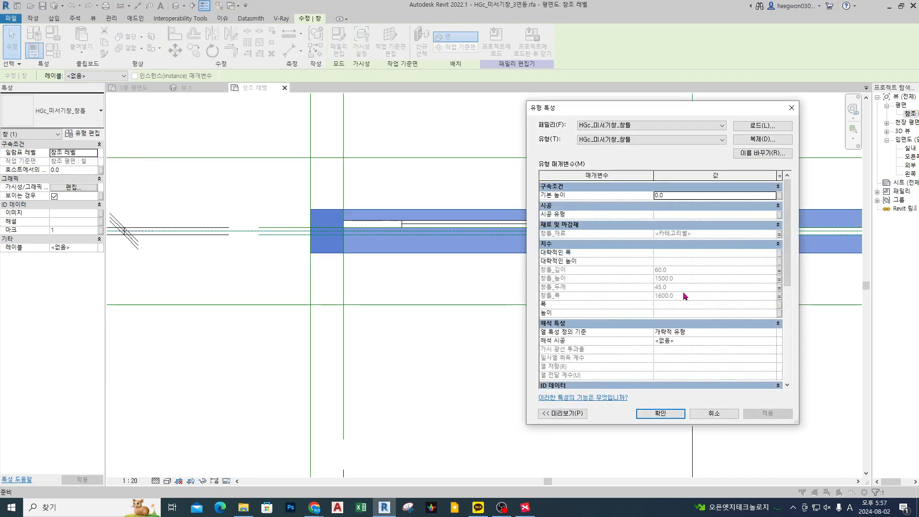
click(715, 414)
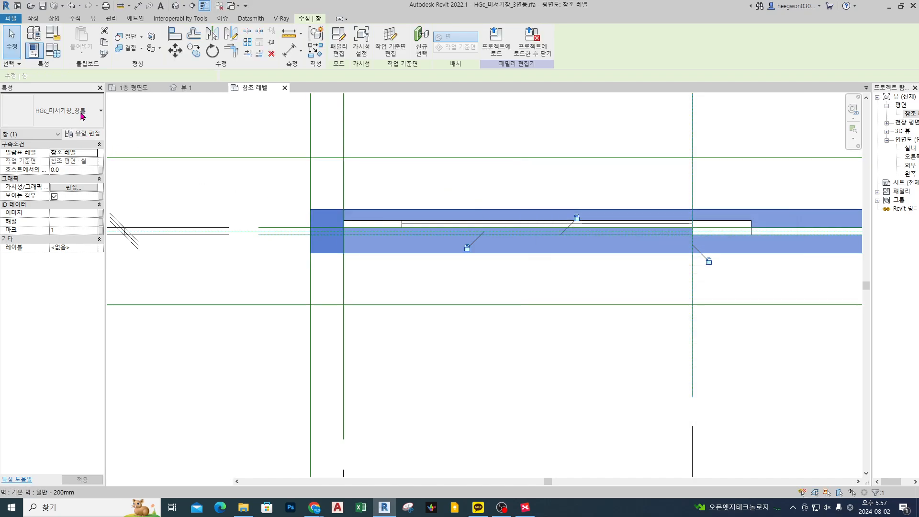
- Set the window frame depth 창틀_깊이 to 65 mm in the family types, apply it and close the dialog
click(53, 50)
click(679, 277)
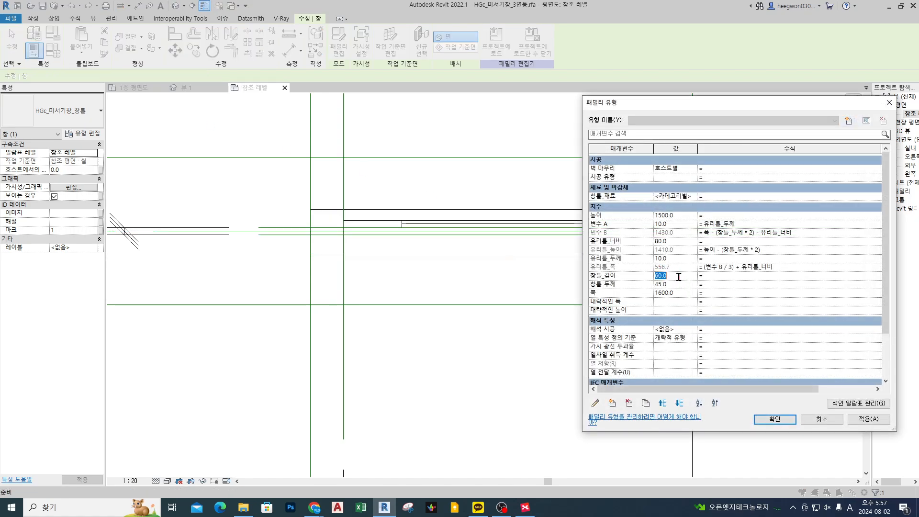
text(65)
click(869, 420)
click(768, 420)
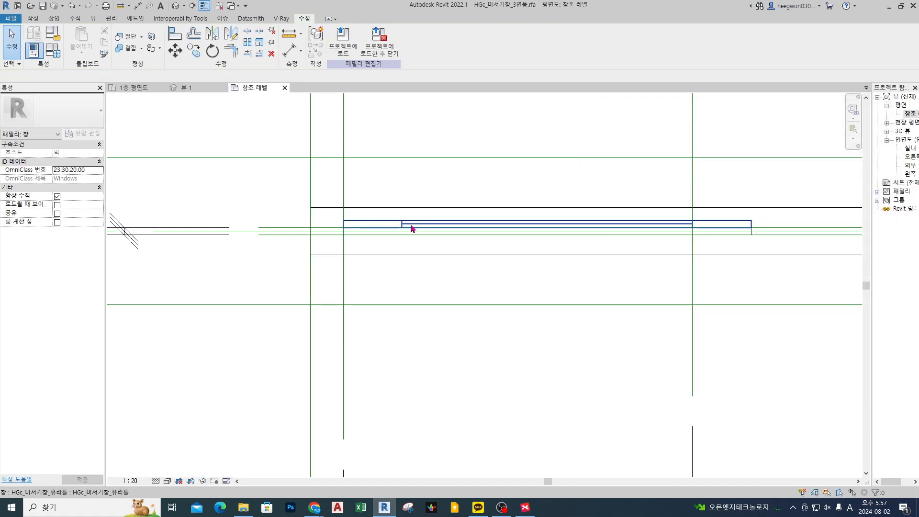
scroll(412, 229, down, 2)
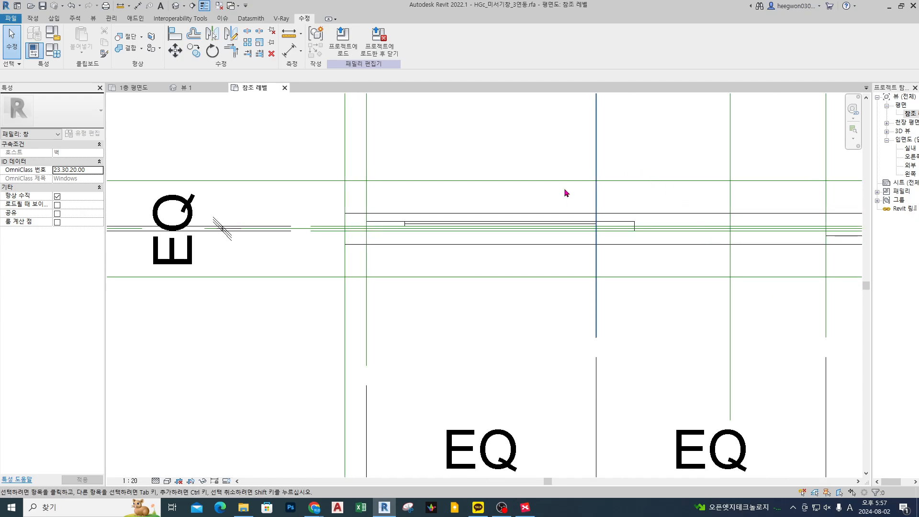
scroll(463, 315, down, 3)
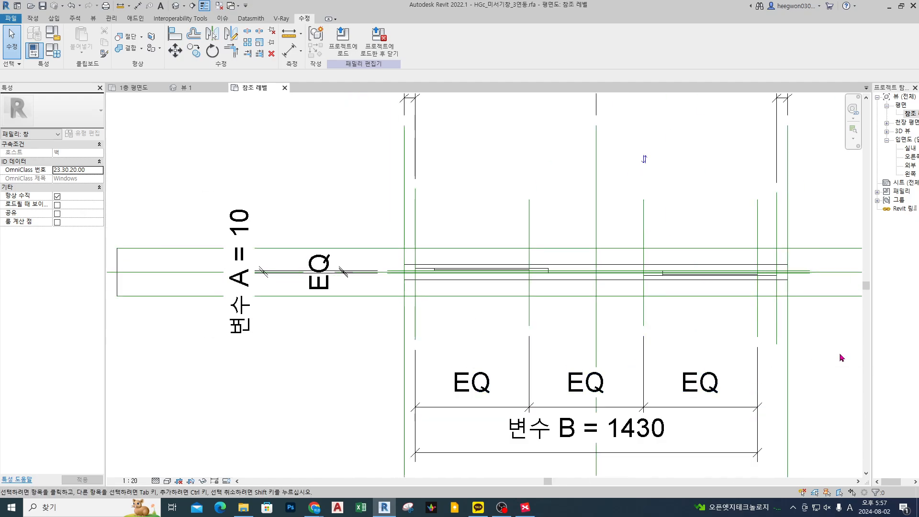